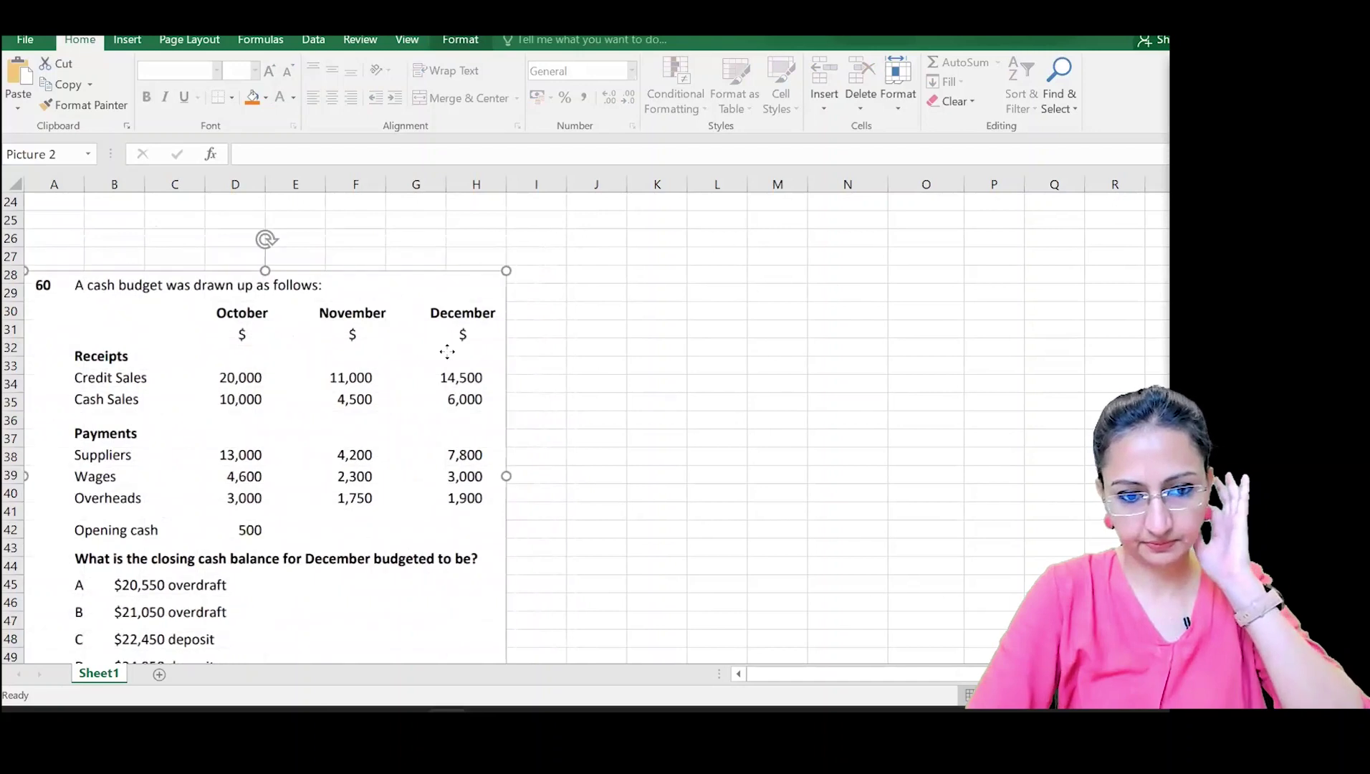
- Enter the month headings Oct, Nov and Dec in cells N26 to P26, beside the cash budget question
left_click(638, 384)
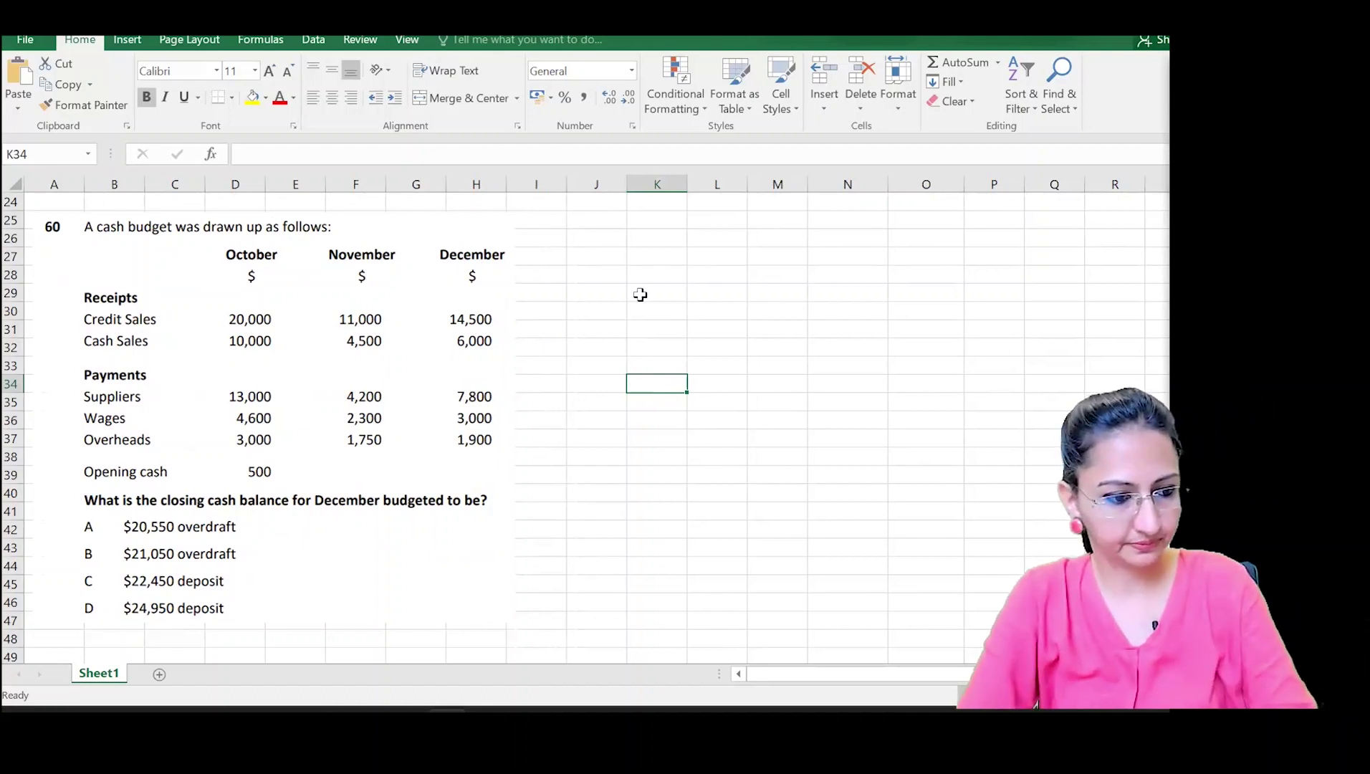
left_click(641, 238)
key("Right")
key("Right")
key("Right")
type("Oct")
key("Return")
key("Right")
key("Up")
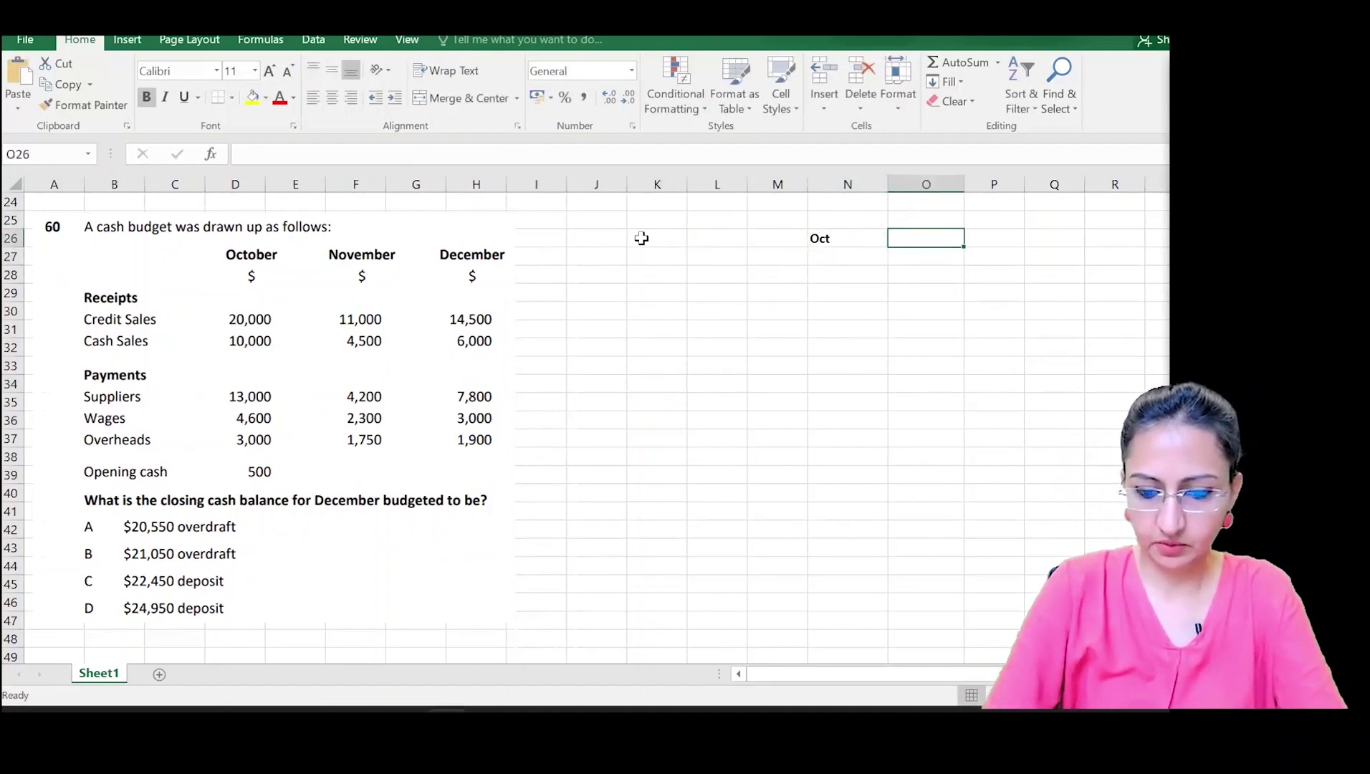
type("Nov")
key("Return")
key("Right")
key("Up")
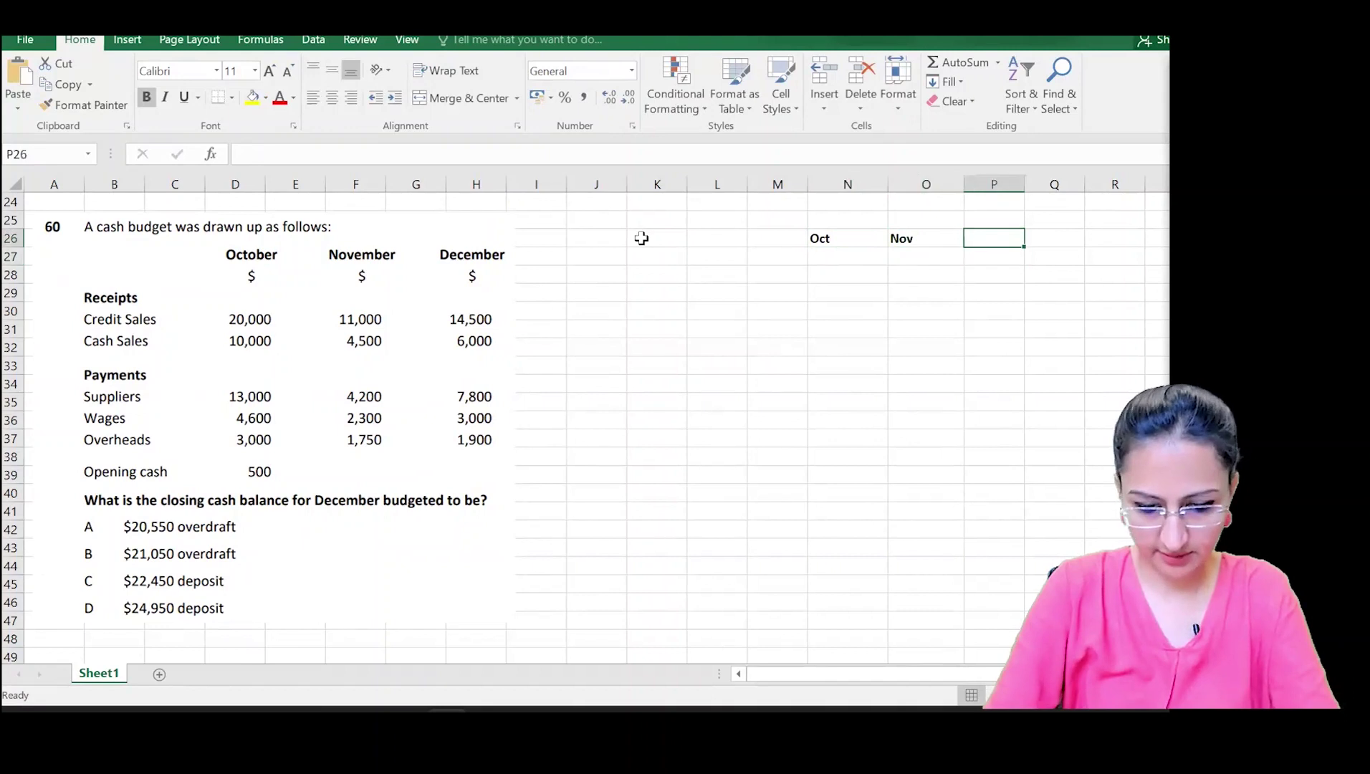
type("Dec")
key("Return")
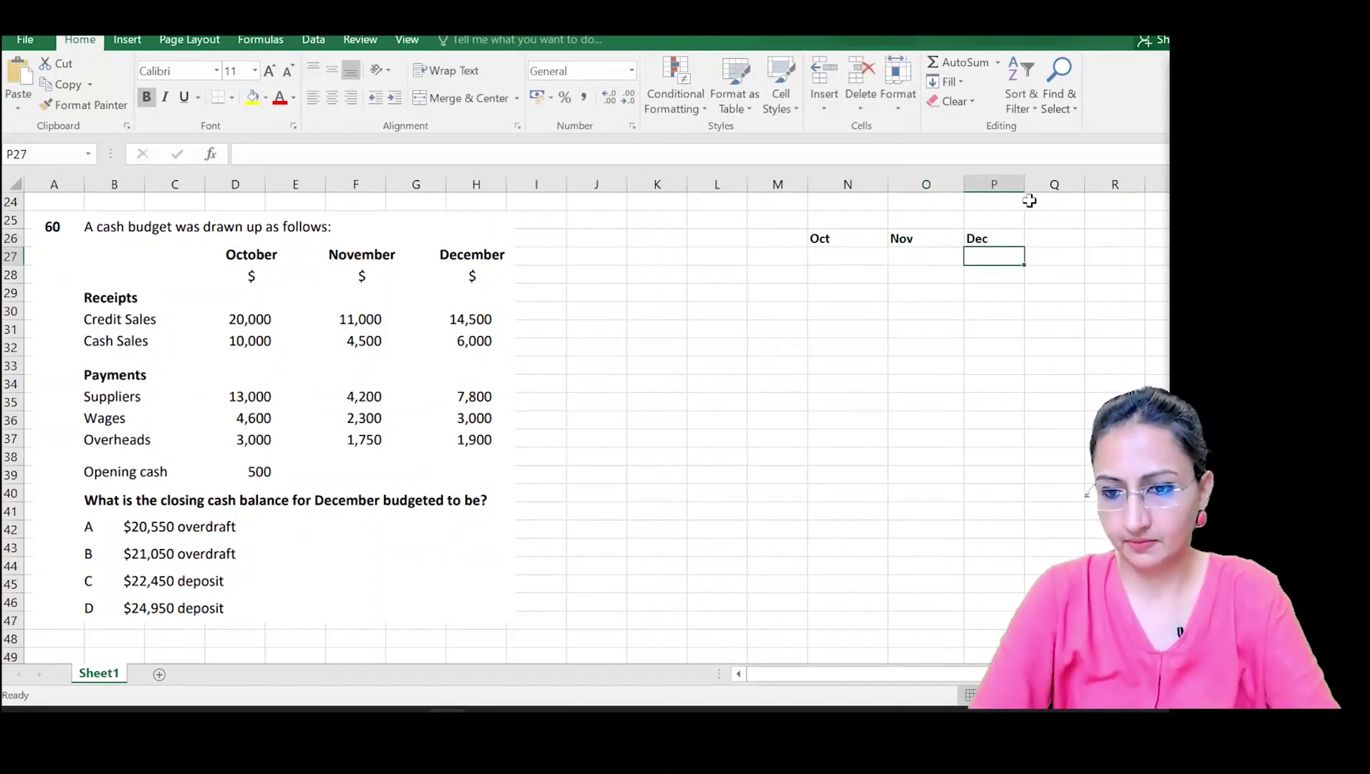
- Widen column P slightly and centre the contents of all cells in the sheet horizontally
left_click_drag(1027, 186, 1040, 185)
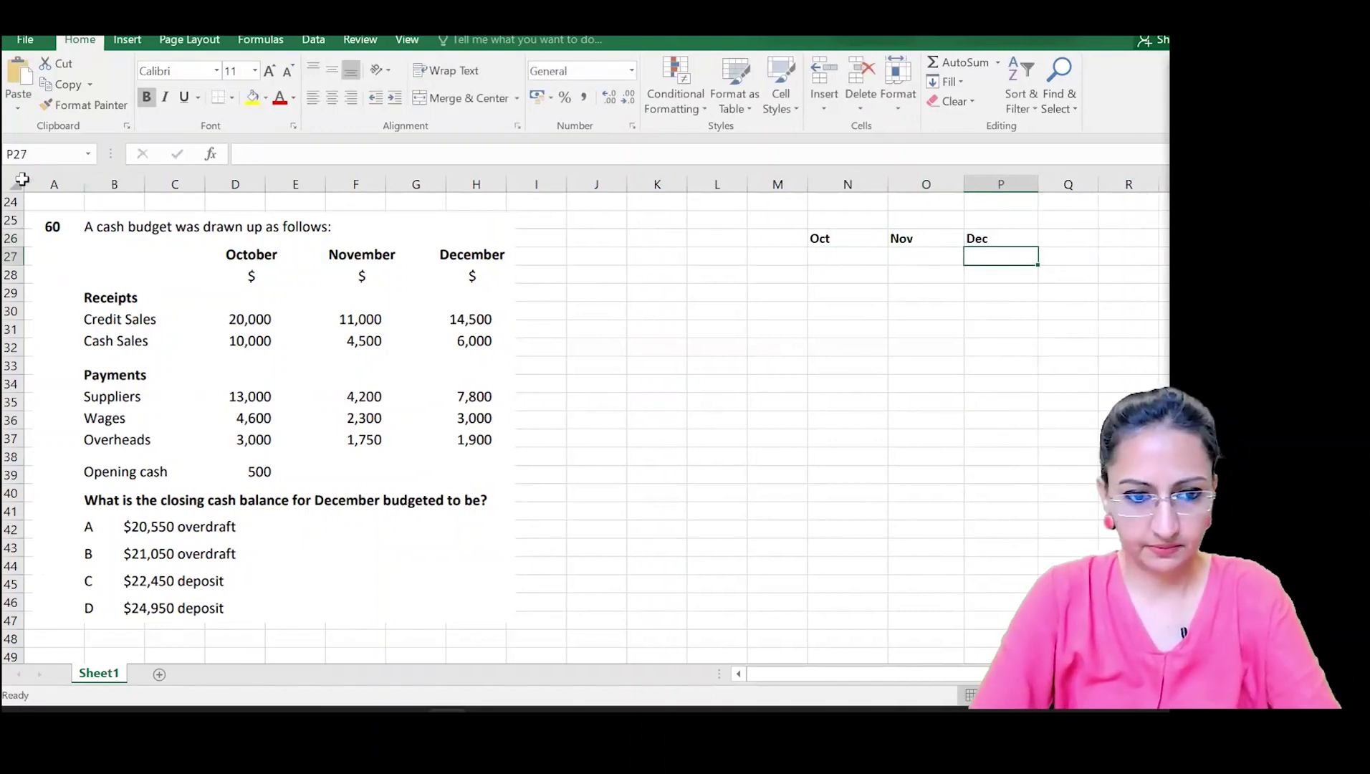
left_click(13, 181)
left_click(332, 97)
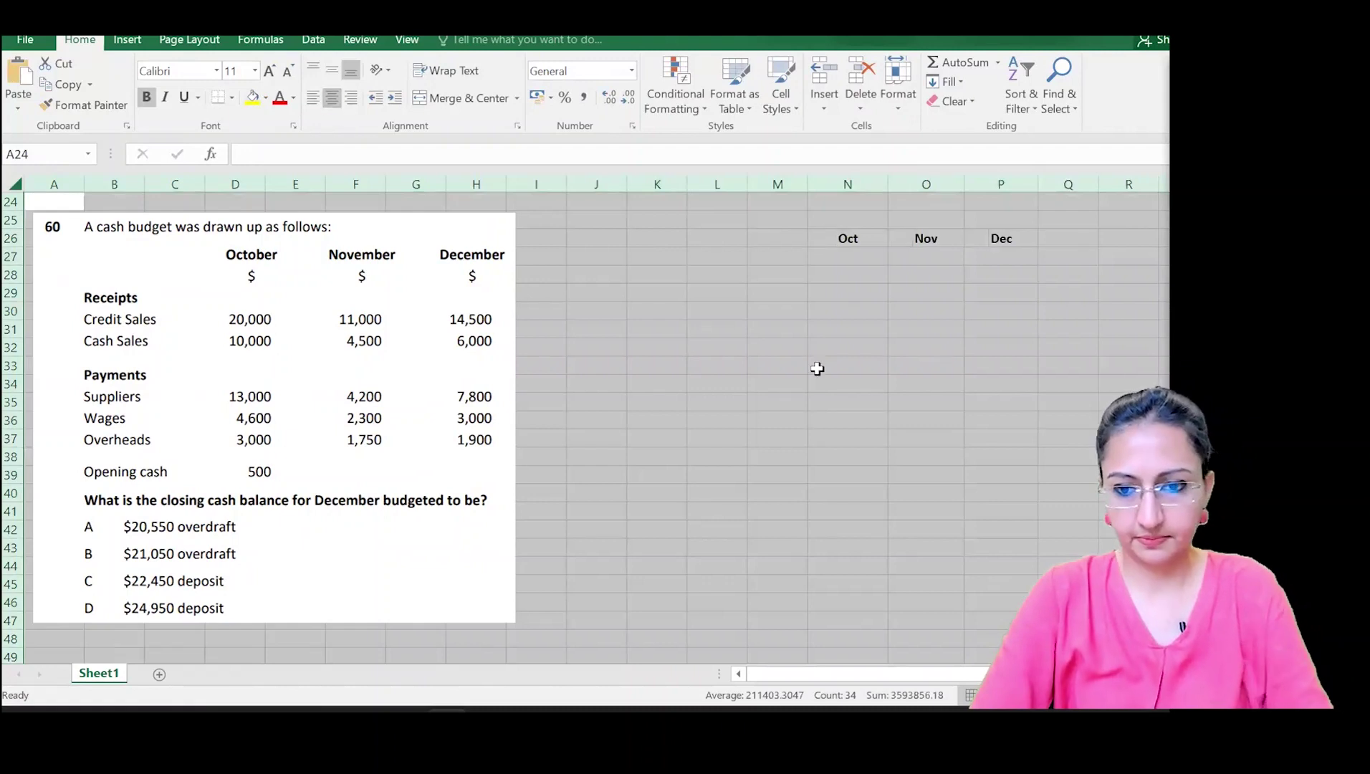
left_click(816, 367)
- Enter the section heading Receipts in cell L27
left_click(690, 262)
type("Rece")
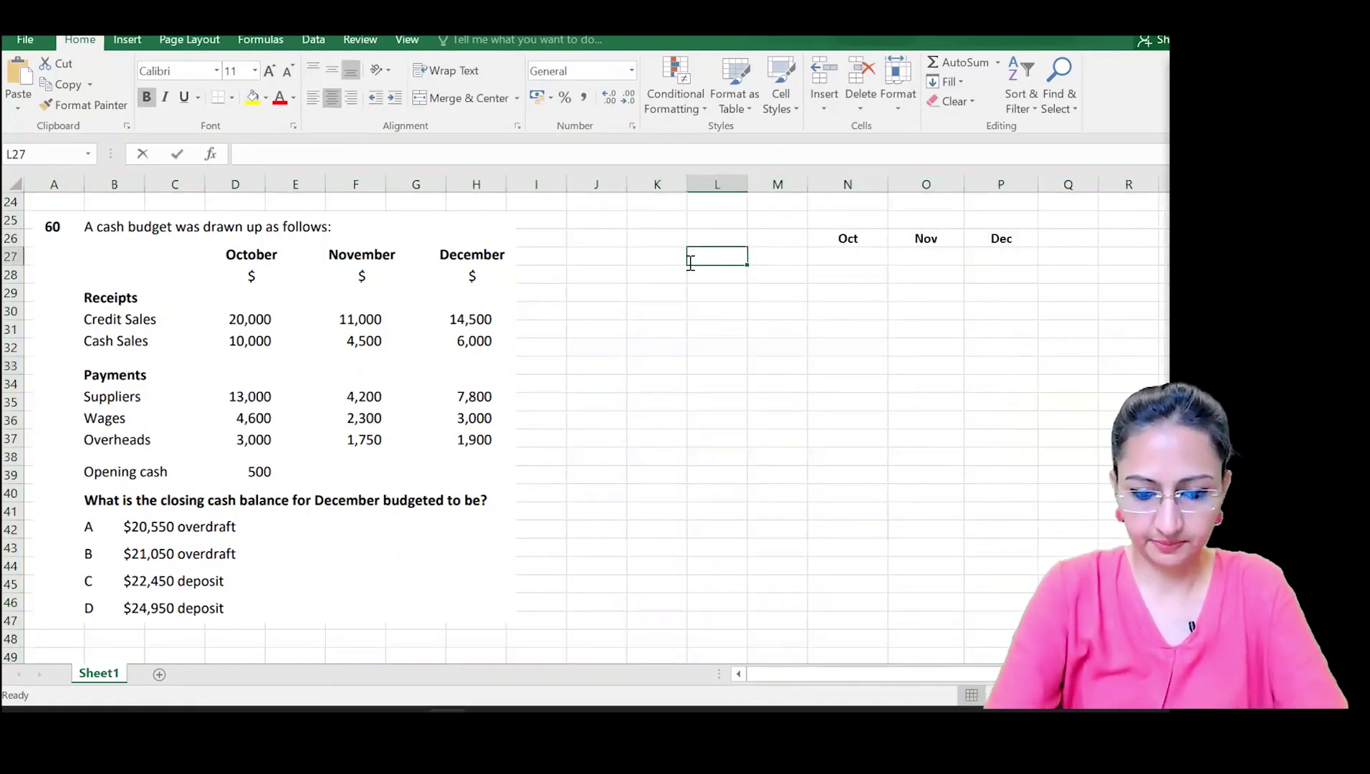
type("ipts")
key("Return")
key("Right")
key("Right")
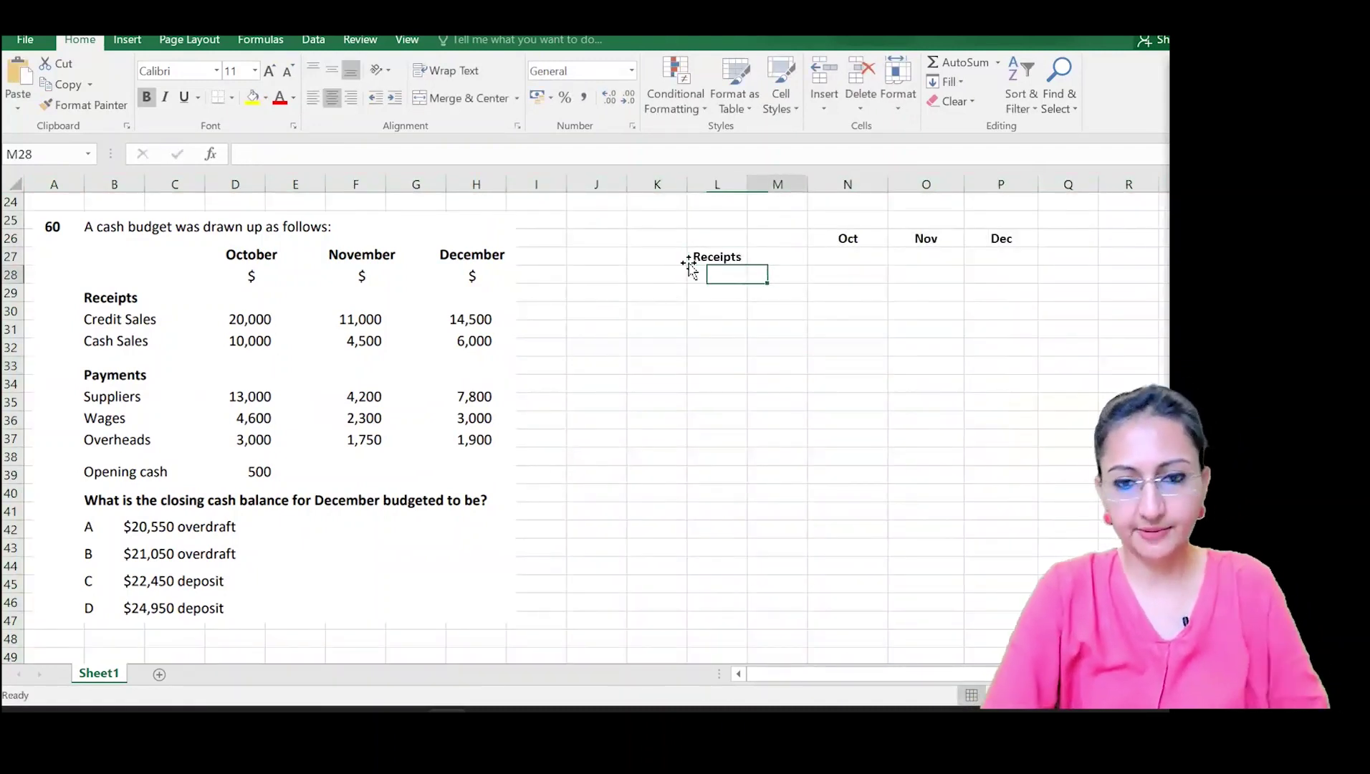
key("Left")
key("Left")
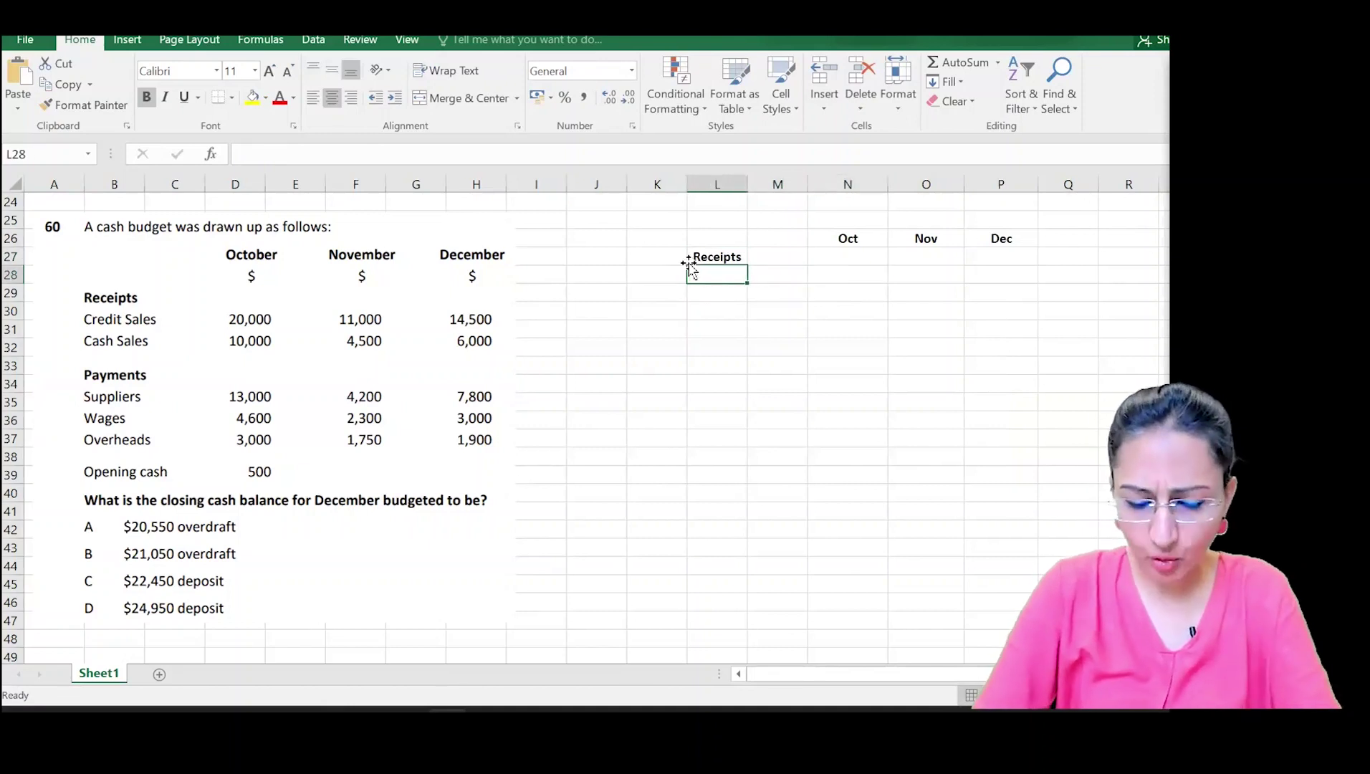
- Enter the row labels "Credit sales" in L28 and "Cahs sales" in L29, and left-align both
type("Credit")
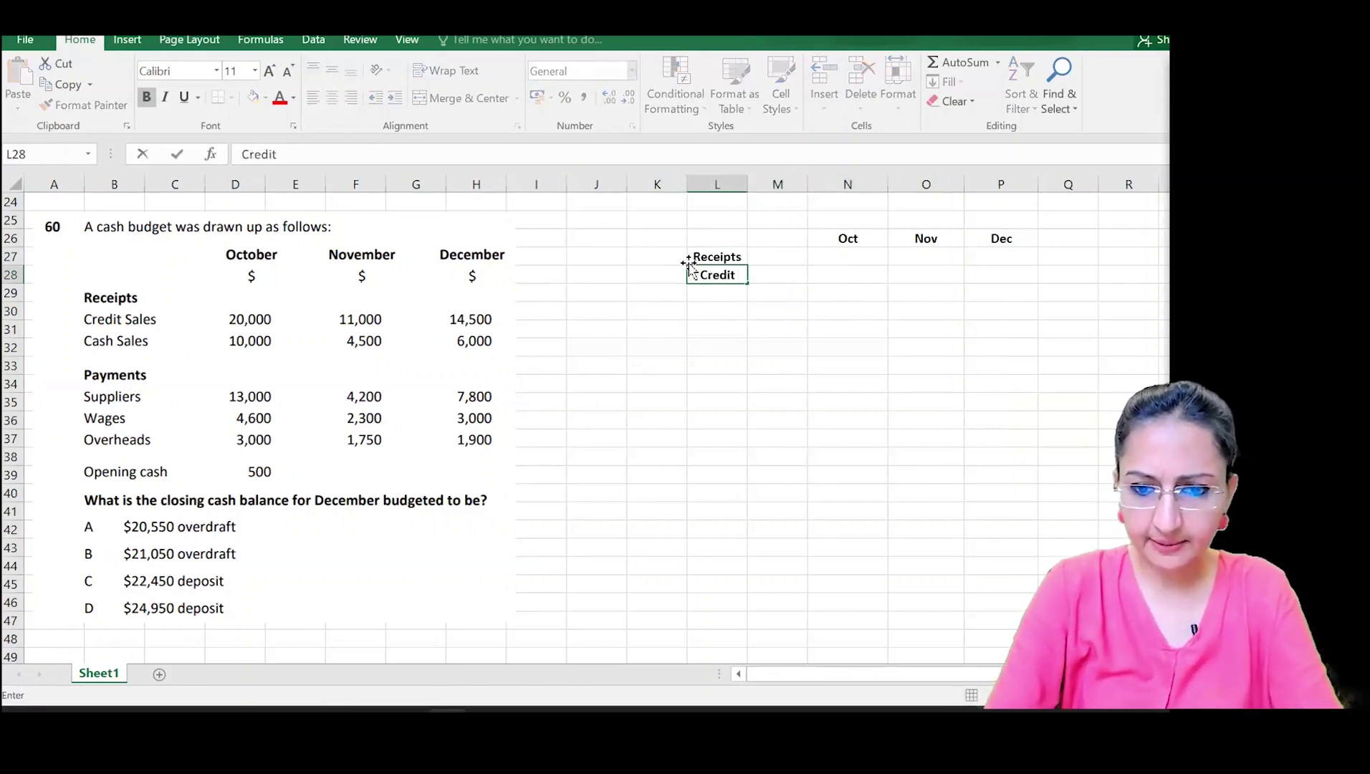
type(" sales")
key("Return")
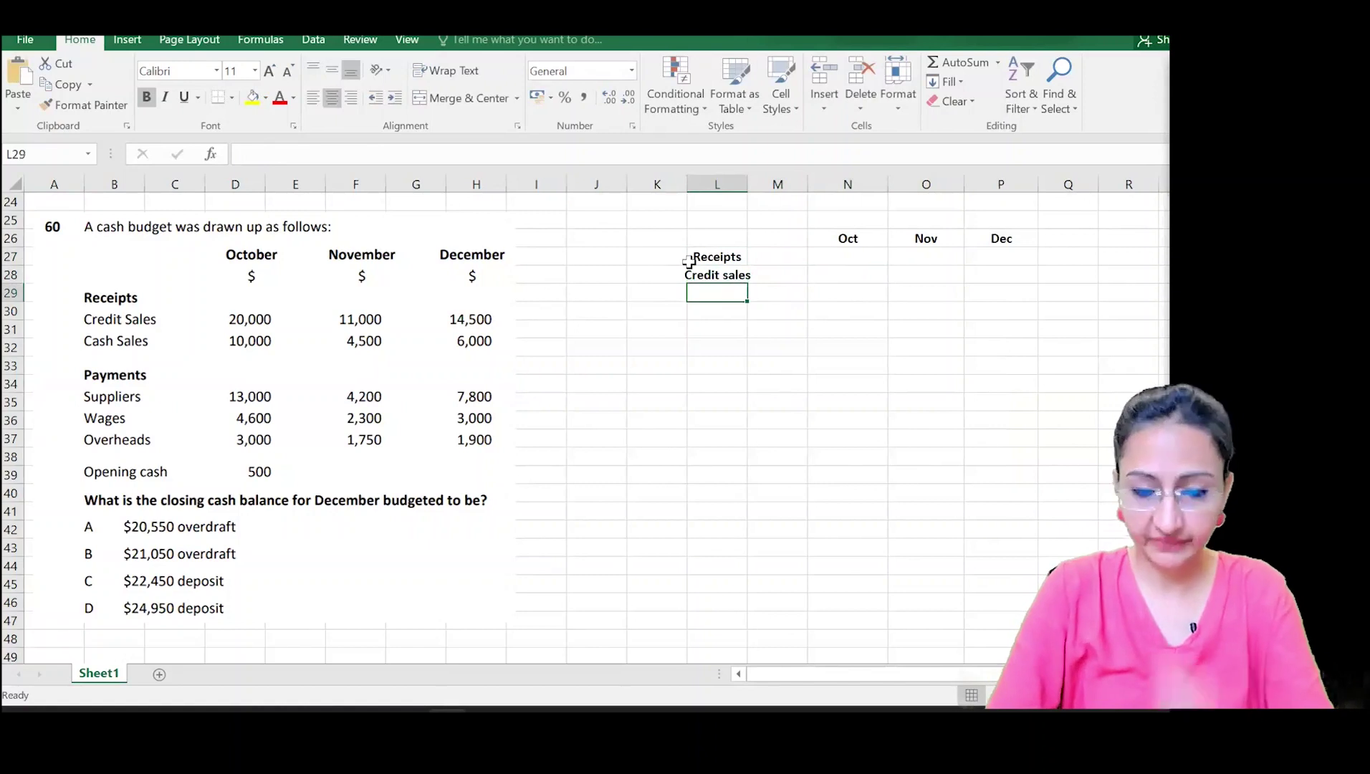
type("Cahs sales")
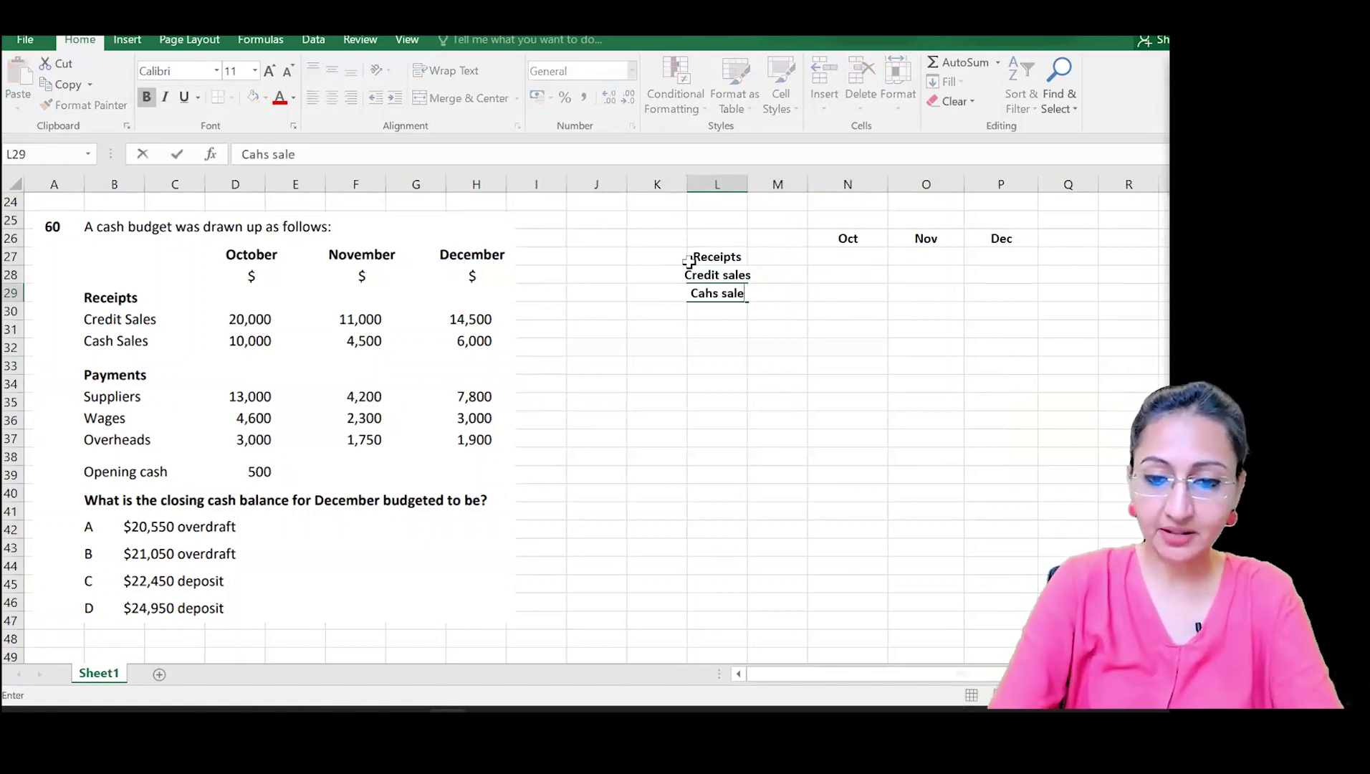
key("Return")
left_click_drag(689, 275, 717, 294)
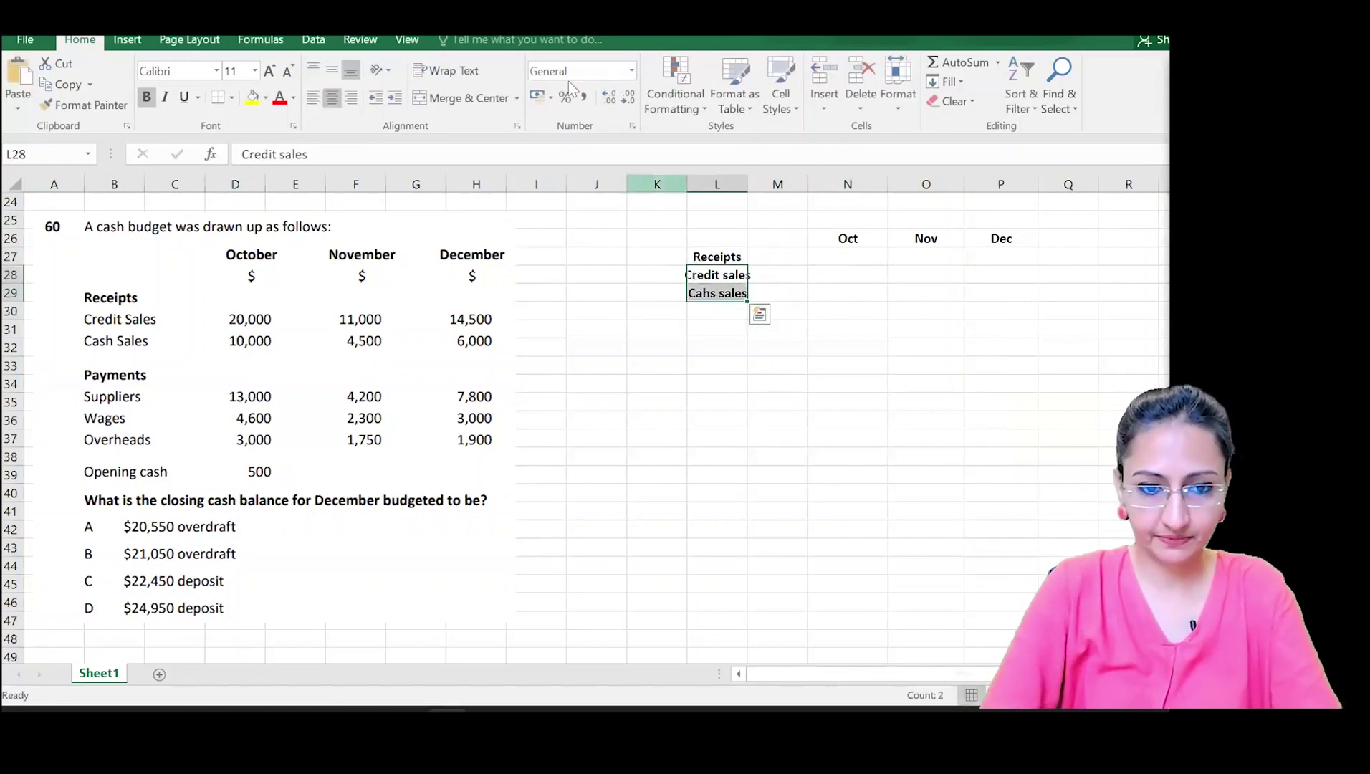
left_click(314, 99)
- Enter the cash sales in row 29: 10000 for October, 4500 for November and 6000 for December
key("Right")
key("Right")
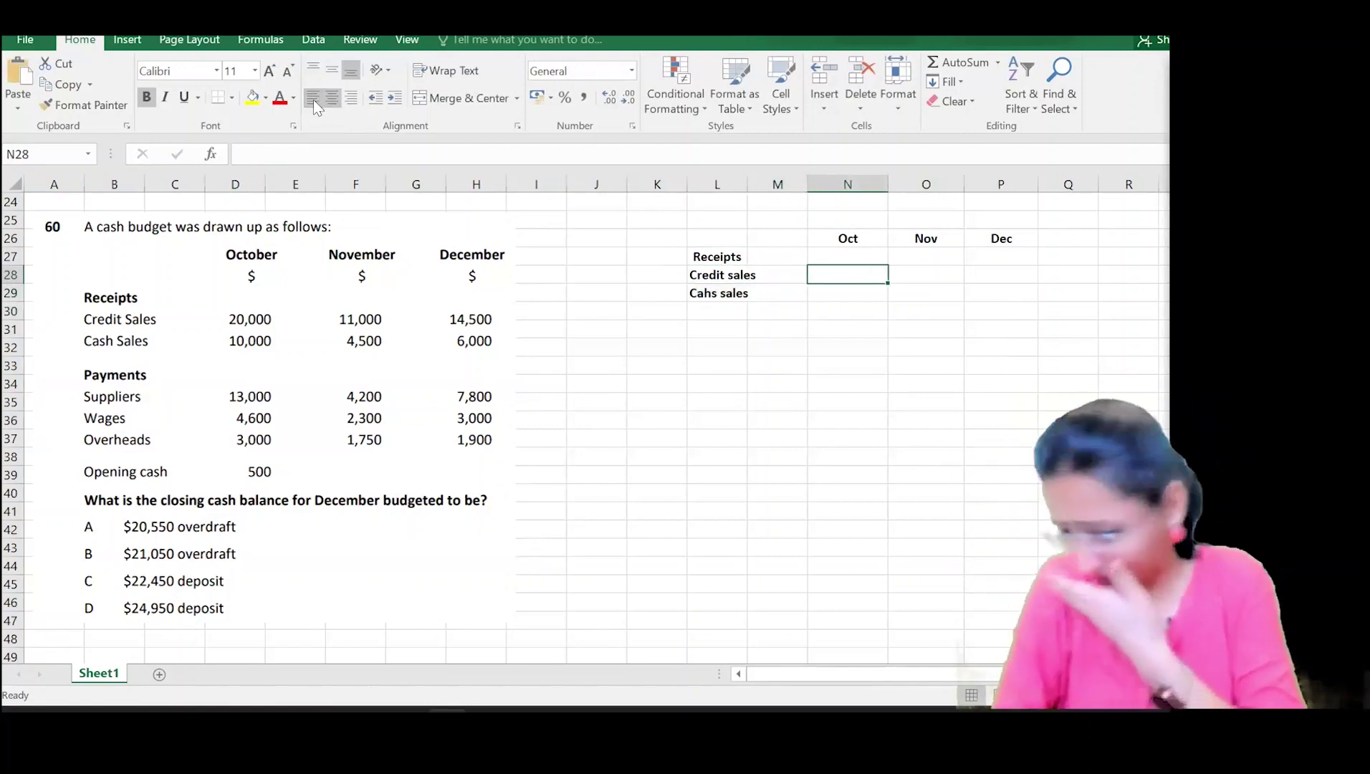
key("Down")
type("10000")
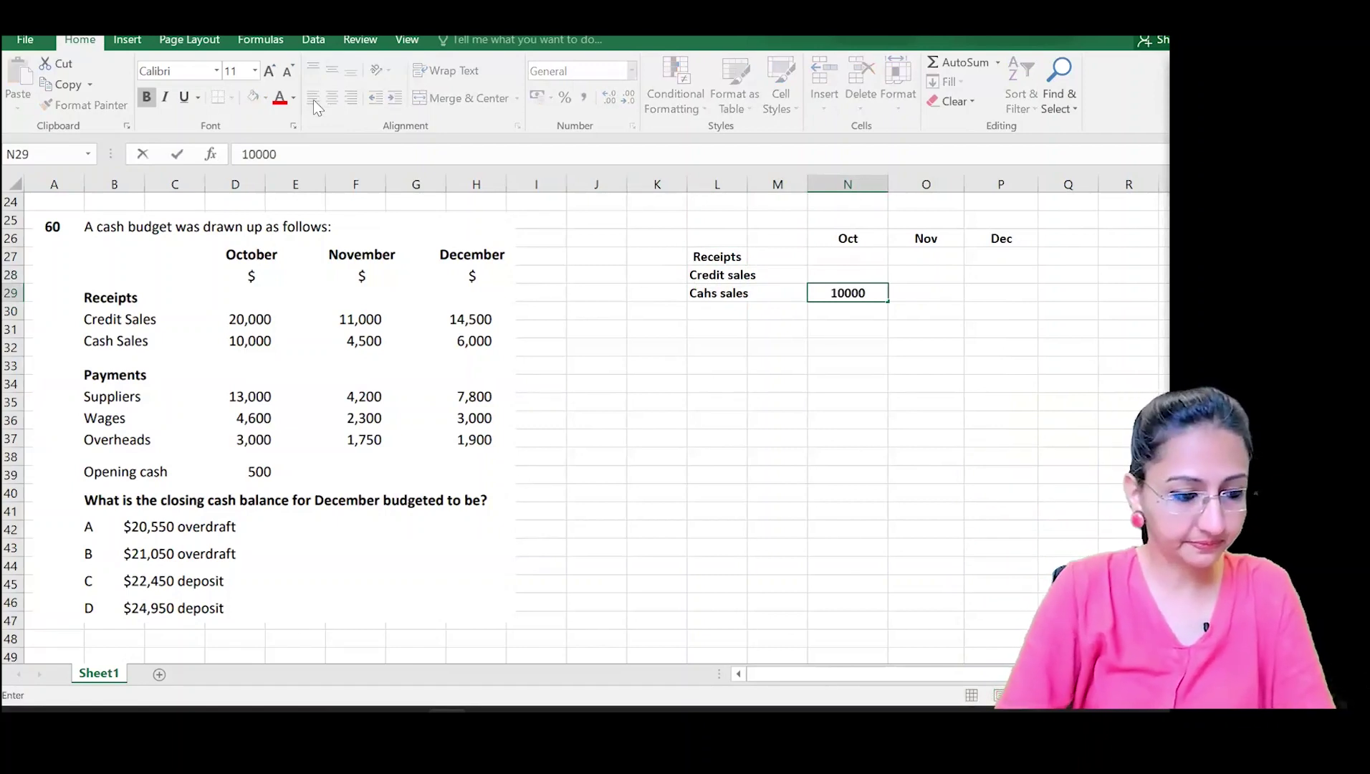
key("Return")
key("Right")
key("Up")
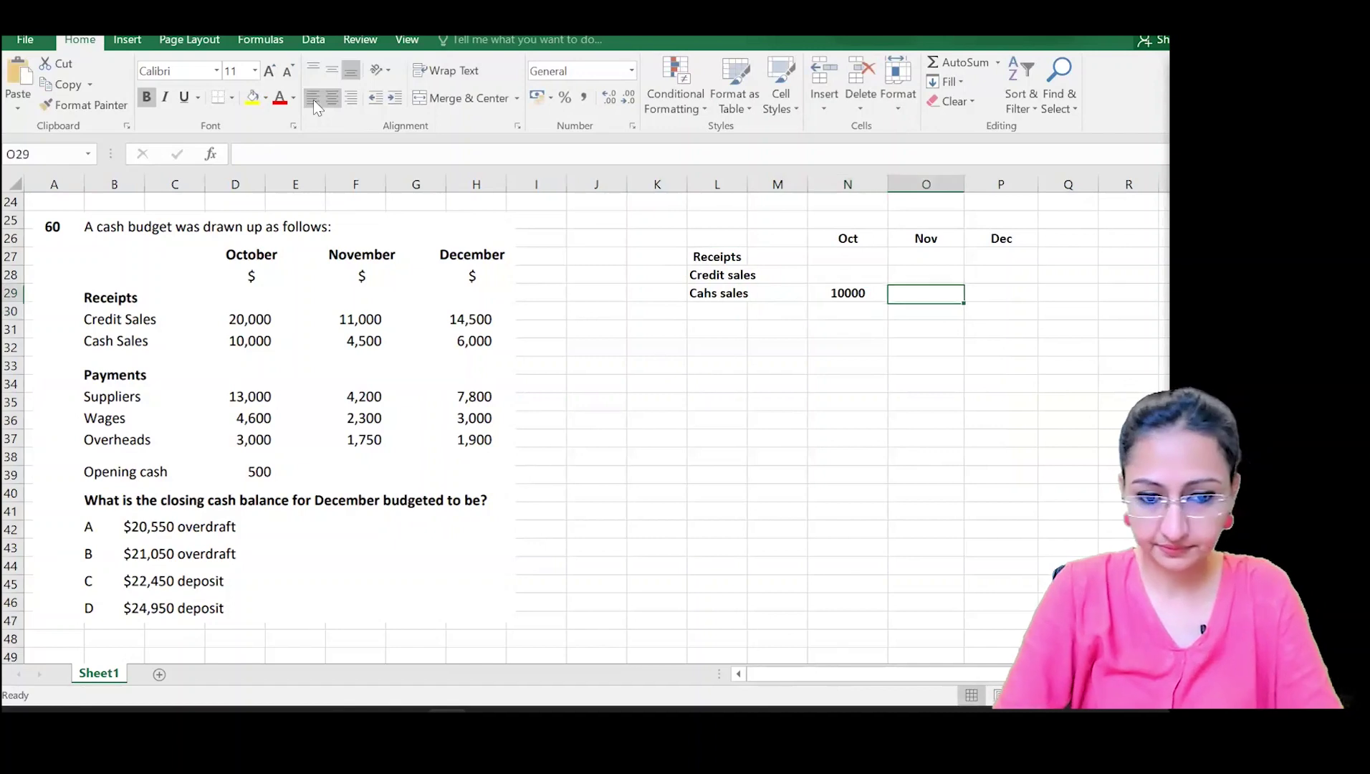
type("4500")
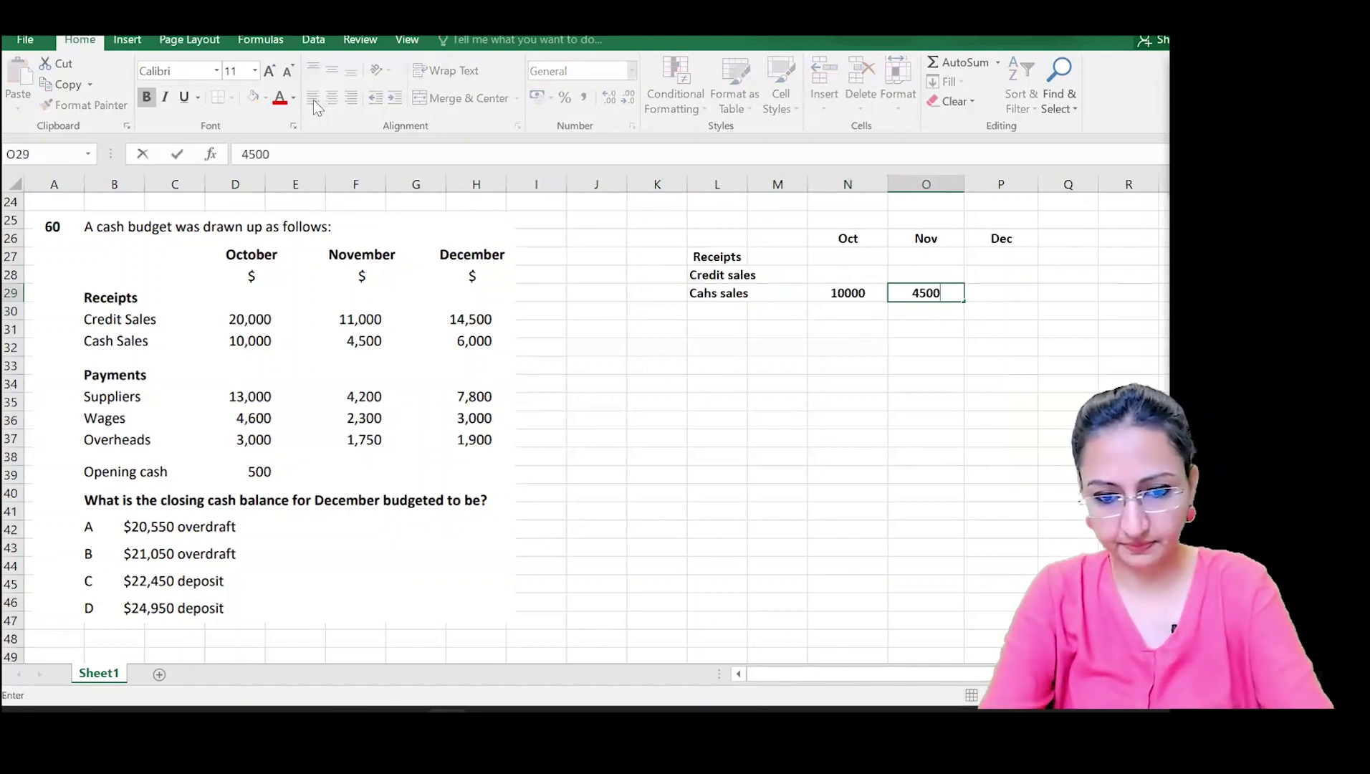
key("Return")
key("Right")
key("Up")
type("6000")
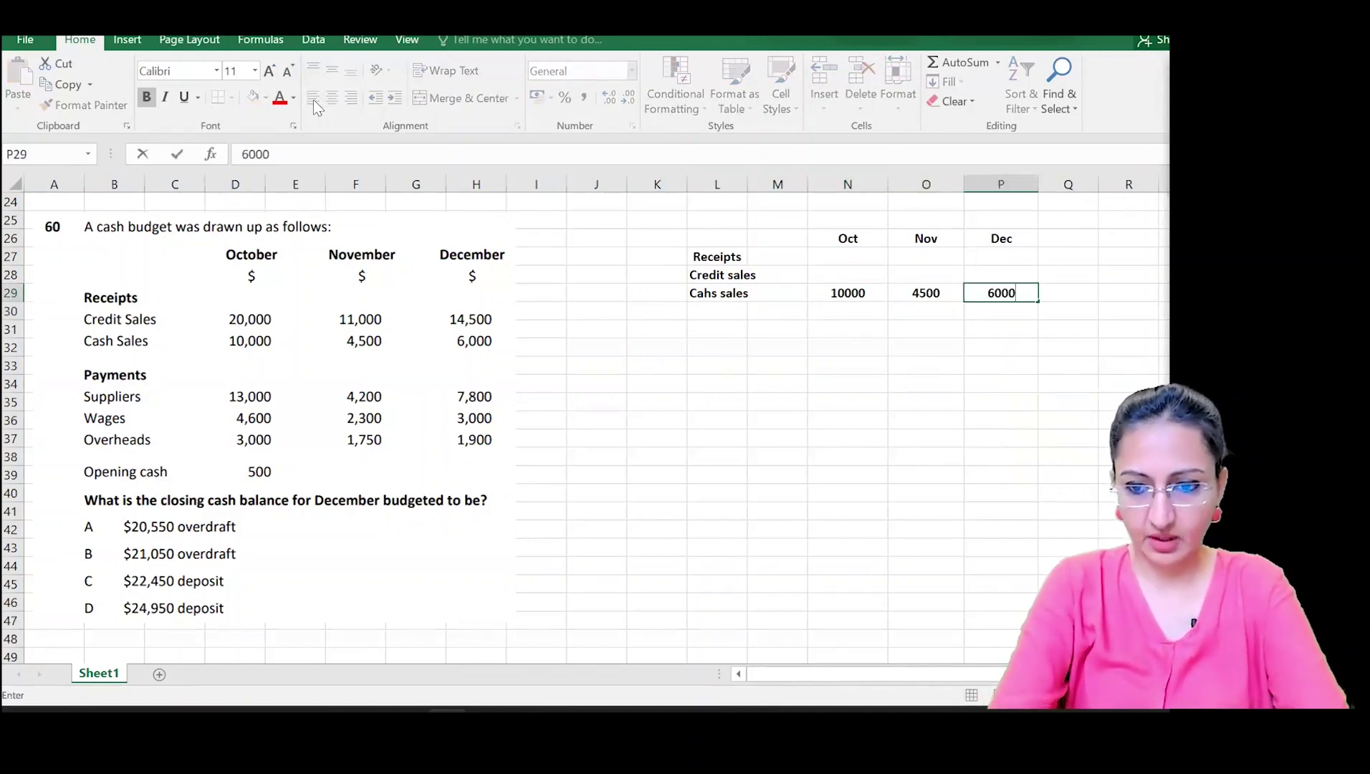
key("Return")
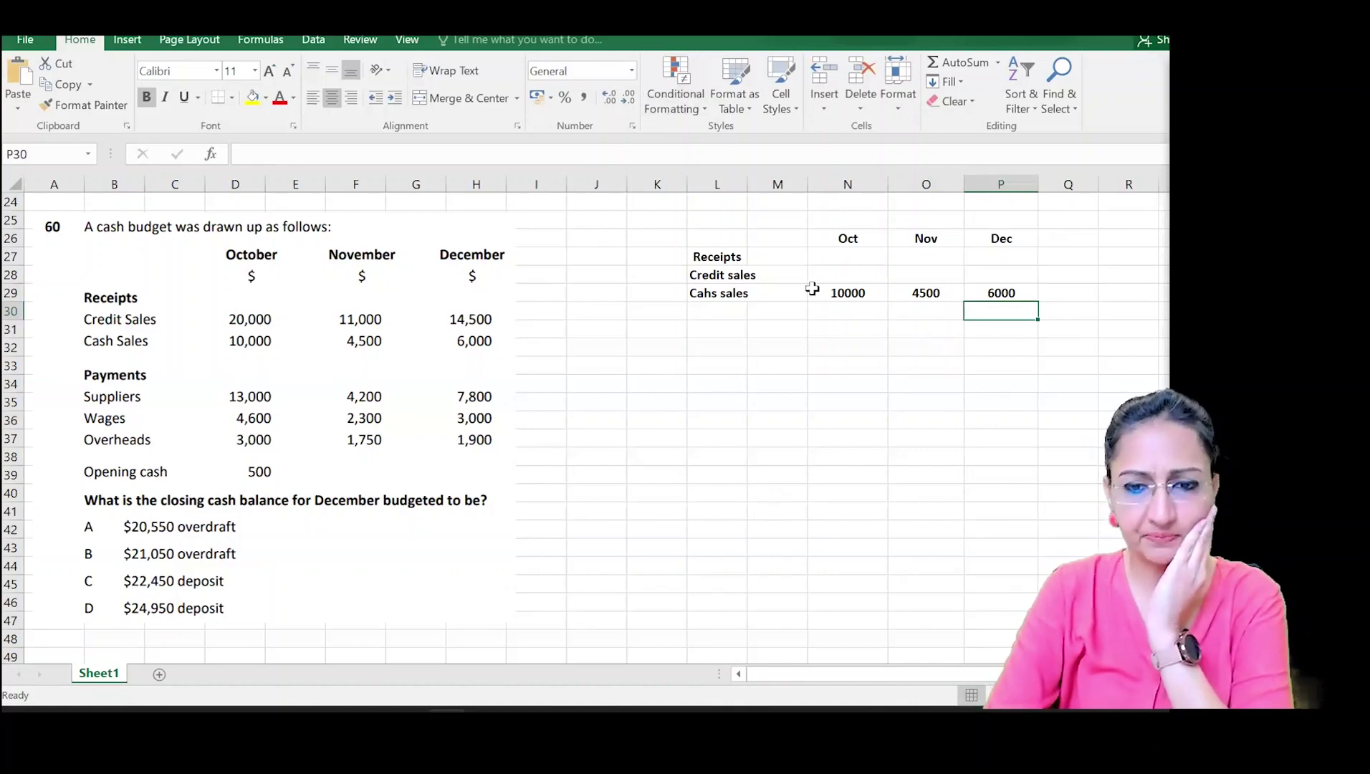
- Enter the credit sales in row 28: 20000 for October, 11000 for November and 14500 for December
left_click(832, 275)
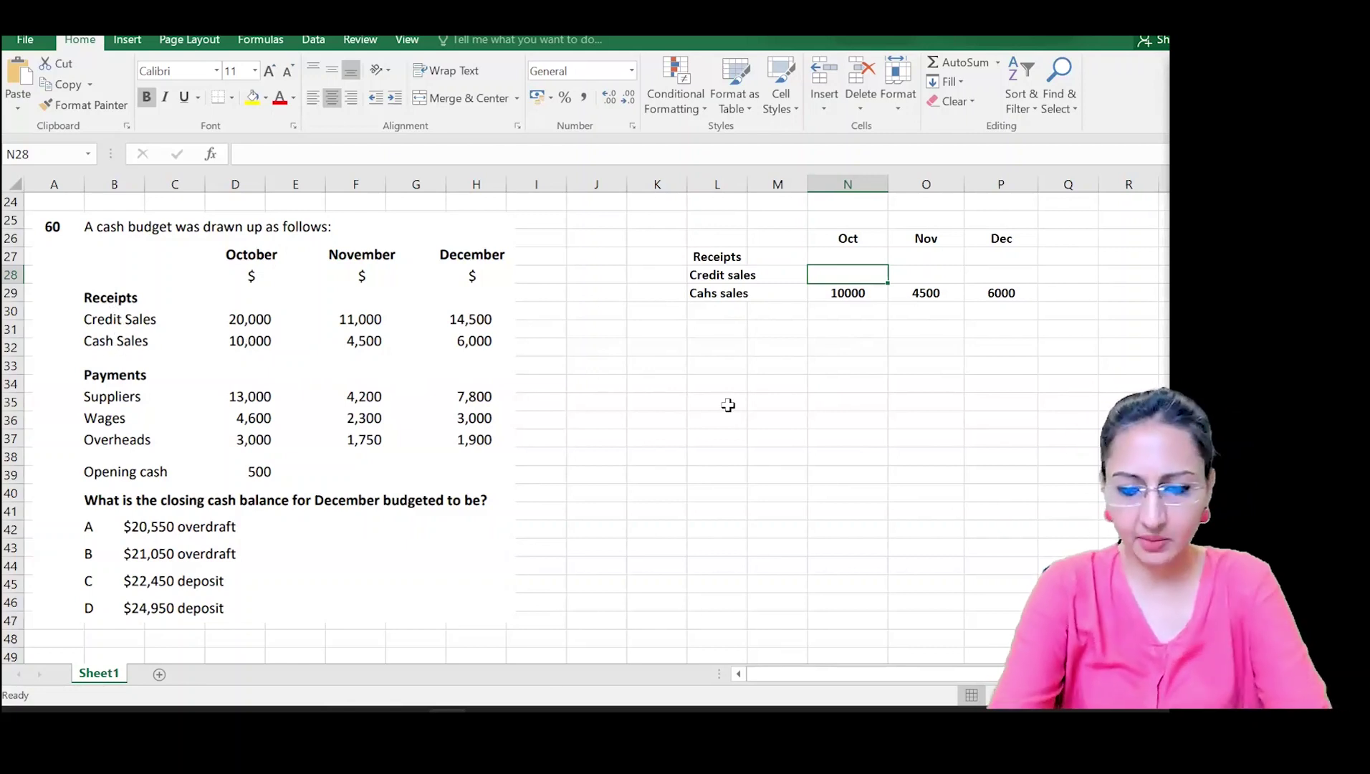
type("20000")
key("Tab")
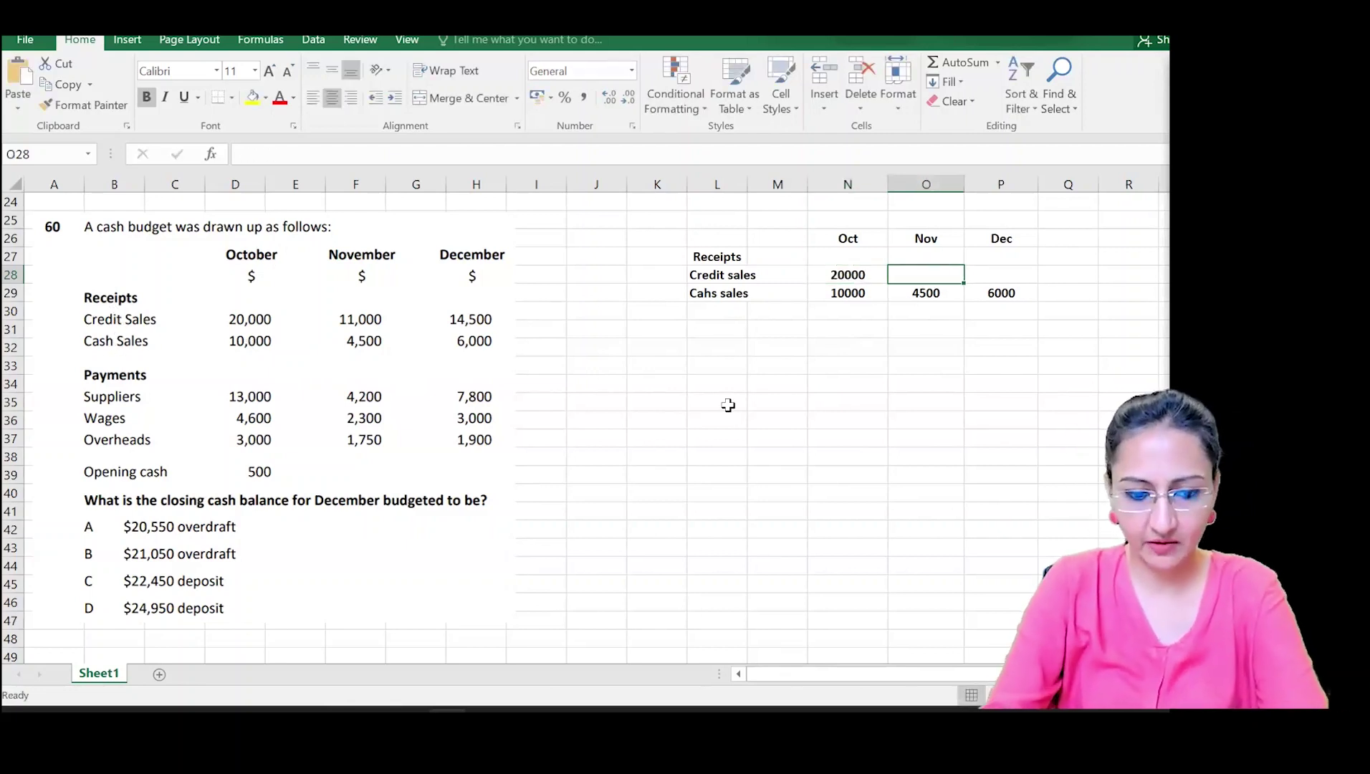
type("11000")
key("Tab")
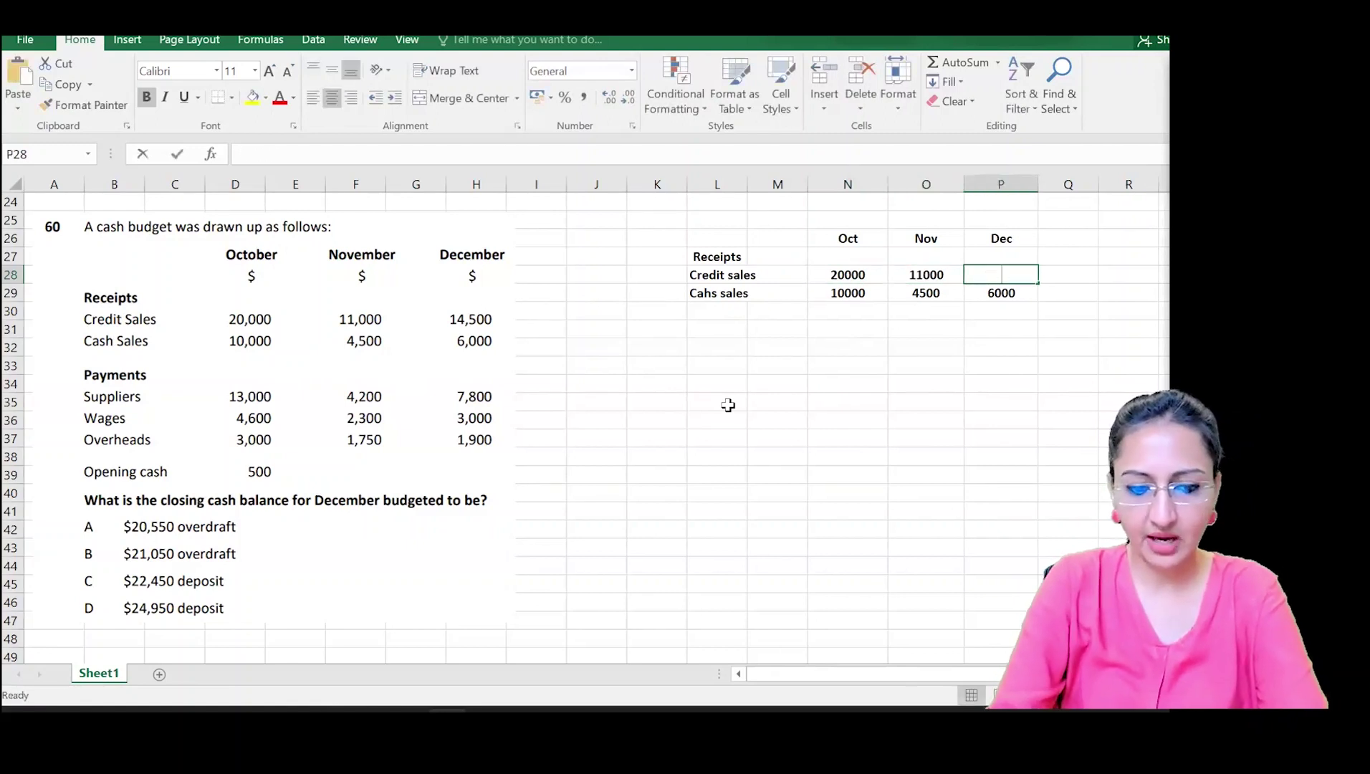
type("14500")
key("Return")
- Total December's receipts in P30 with =P28+P29 and copy the formula to November and October
key("Return")
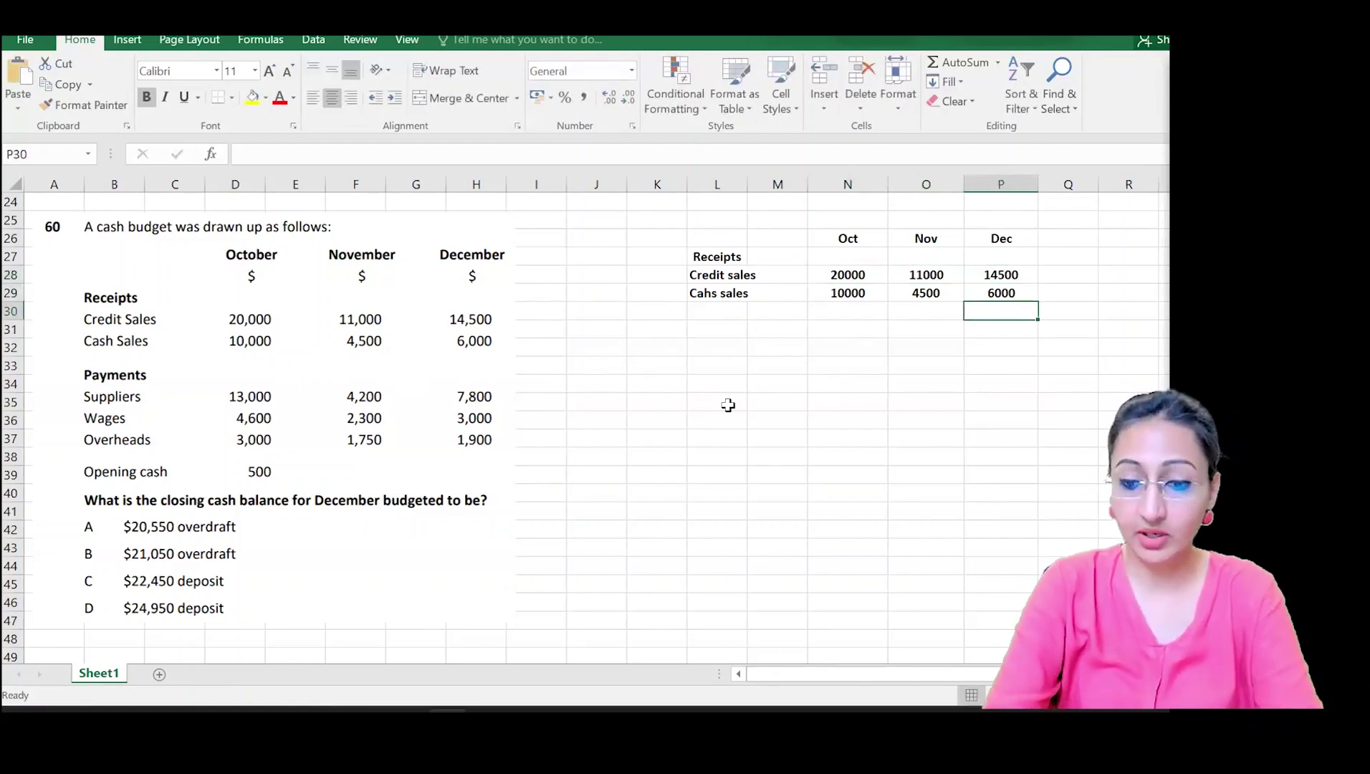
type("=P28+P29")
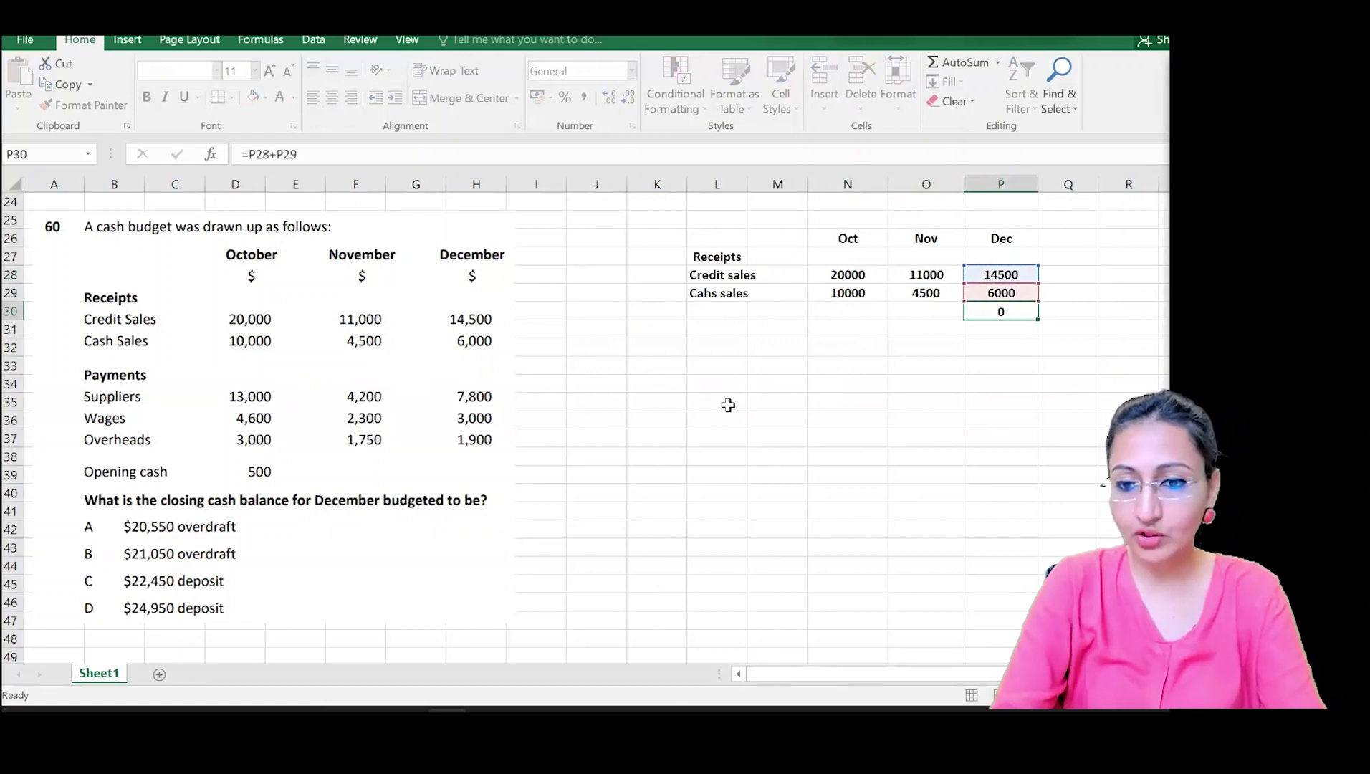
key("Return")
key("Up")
key("ctrl+c")
key("Left")
key("shift+Left")
key("Return")
key("Up")
key("Right")
key("shift+Left")
key("shift+Left")
key("shift+Up")
key("shift+Up")
key("shift+Up")
key("shift+Up")
key("shift+Up")
key("shift+Up")
key("shift+Up")
key("shift+Up")
key("shift+Up")
key("shift+Up")
key("shift+Up")
key("shift+Up")
key("shift+Up")
key("shift+Up")
key("shift+Up")
key("shift+Up")
key("shift+Up")
key("shift+Up")
key("shift+Up")
key("shift+Up")
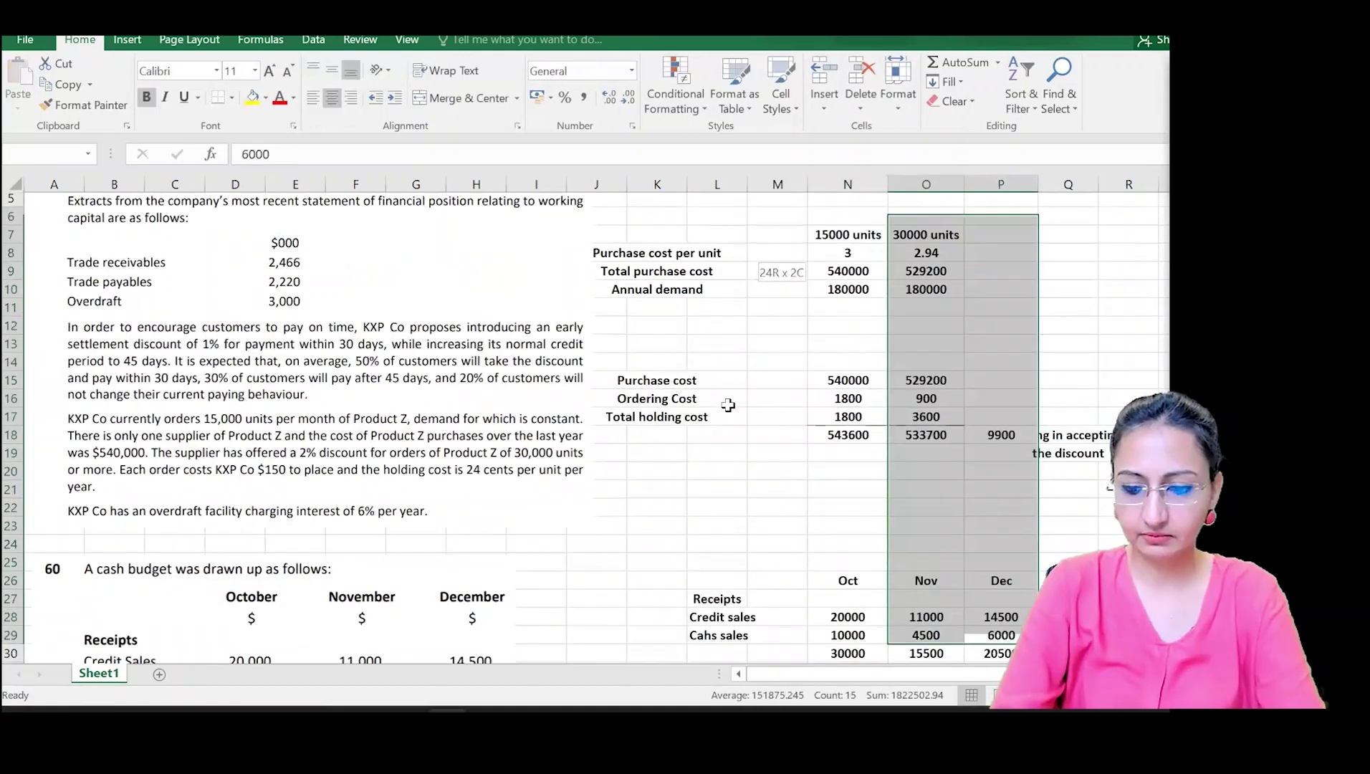
key("Up")
key("Up")
key("Up")
key("Up")
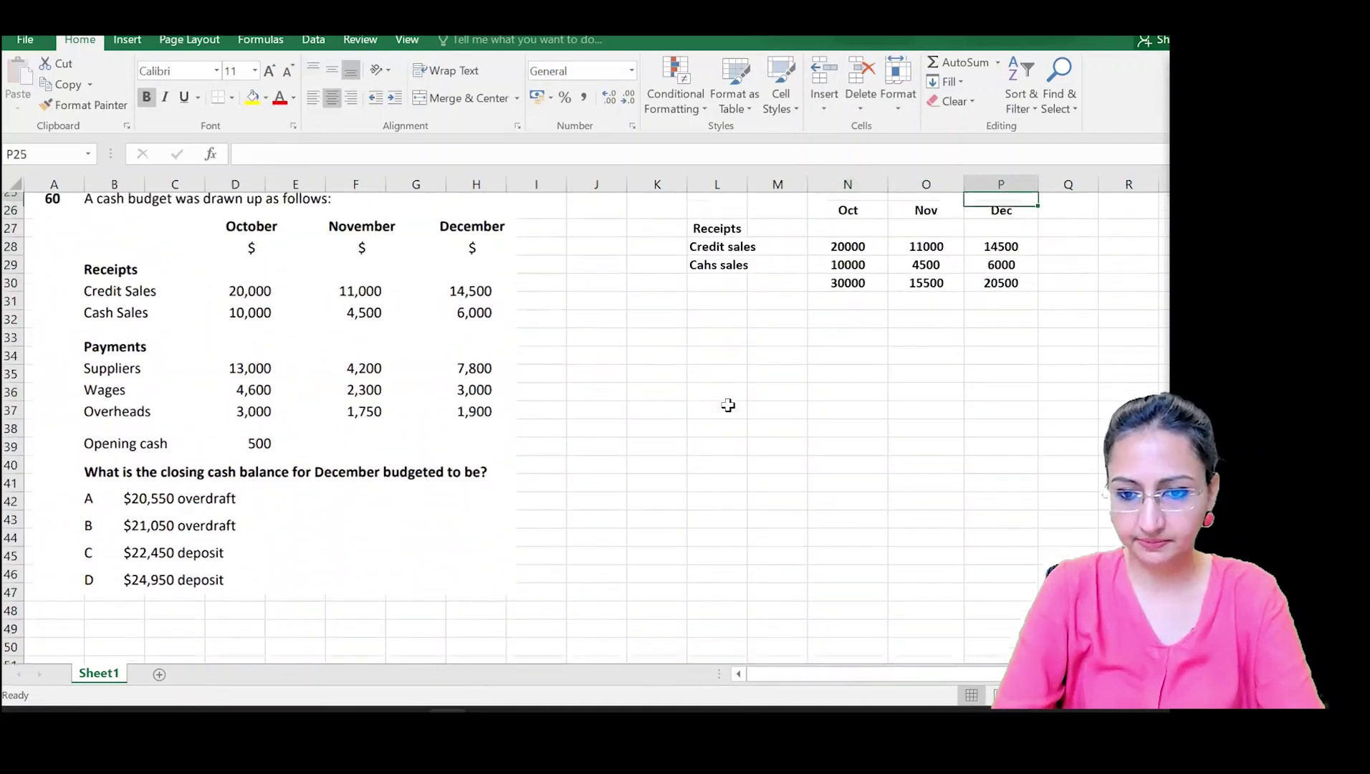
- Add a bottom border under the cash sales figures in N29:P29, above the receipts totals
key("Down")
key("Down")
key("Down")
key("Down")
key("shift+Left")
key("shift+Left")
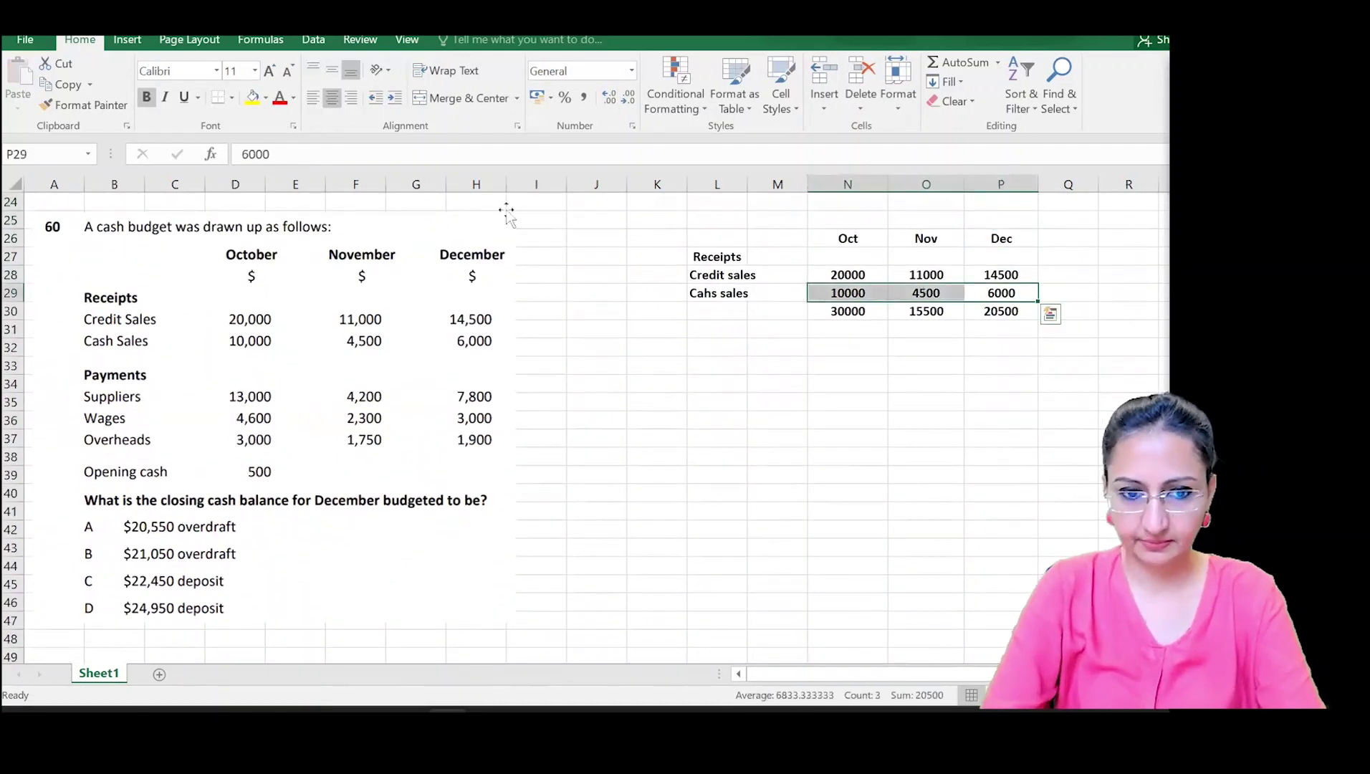
left_click(214, 100)
- Enter the section label "Payments:" in cell L31, below the receipts totals
key("Down")
key("Down")
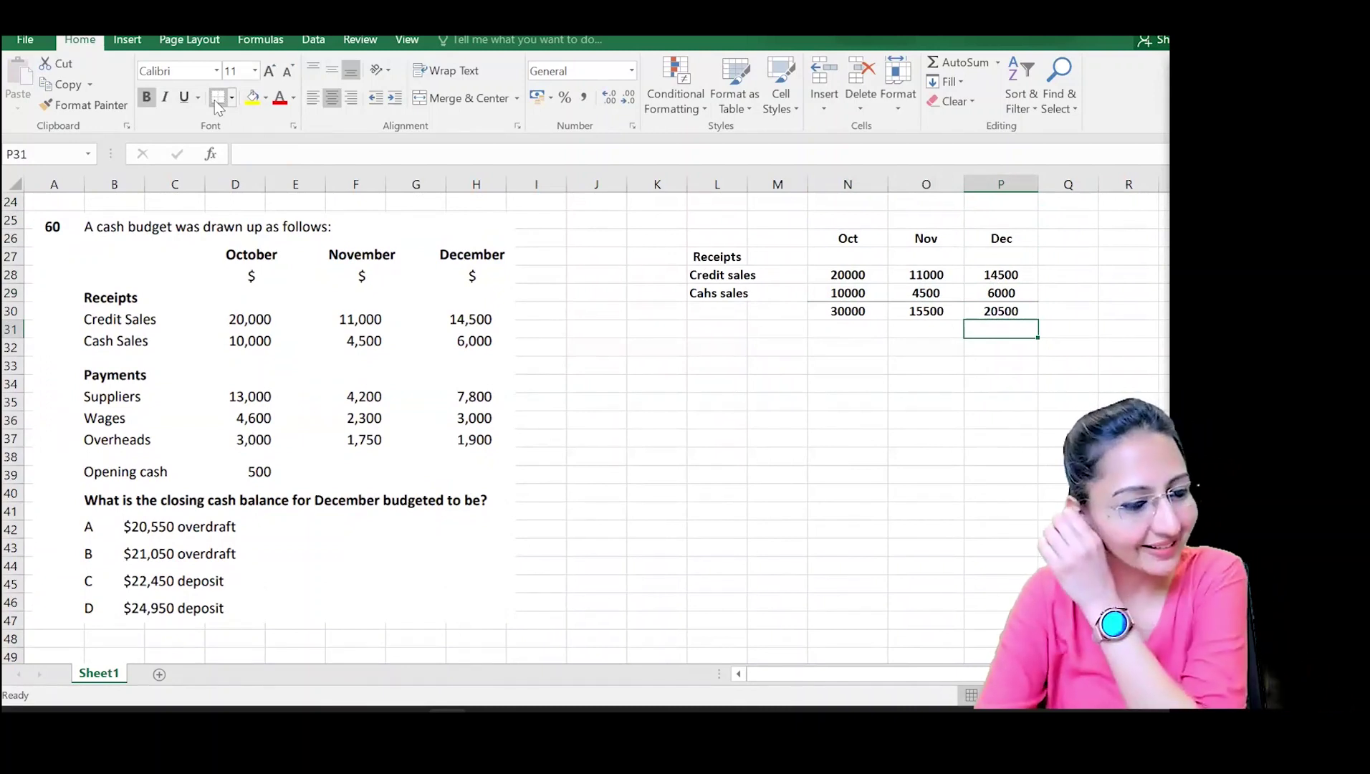
key("Left")
key("Left")
key("Left")
key("Left")
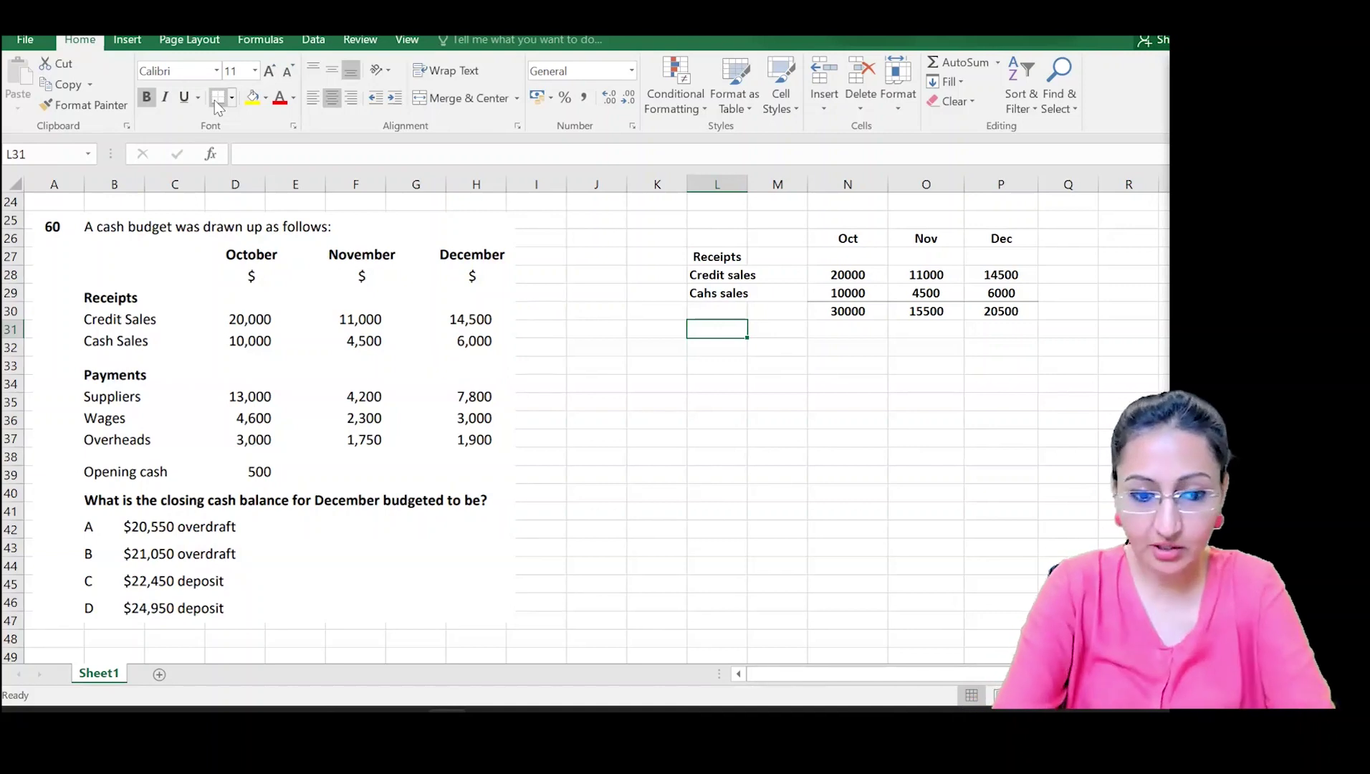
key("F2")
type("ments:")
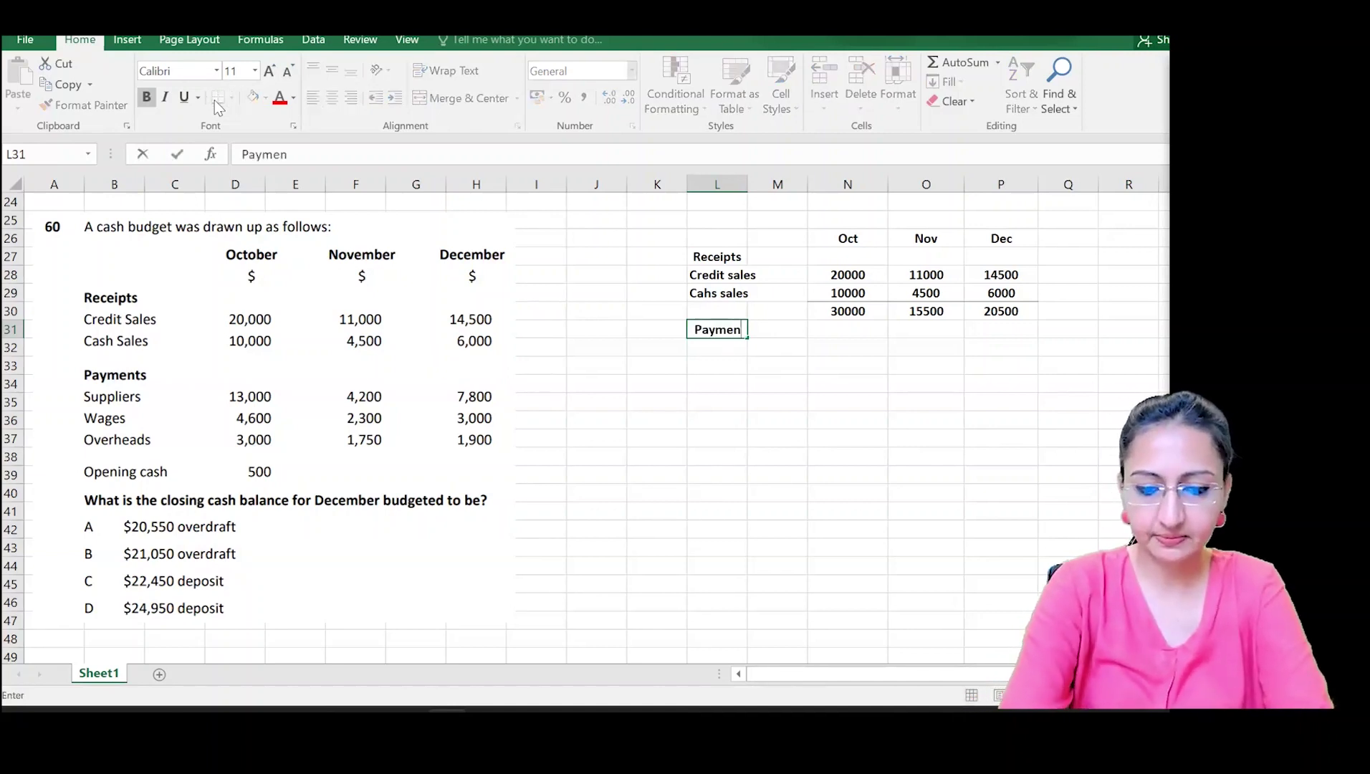
key("Return")
key("Right")
key("Right")
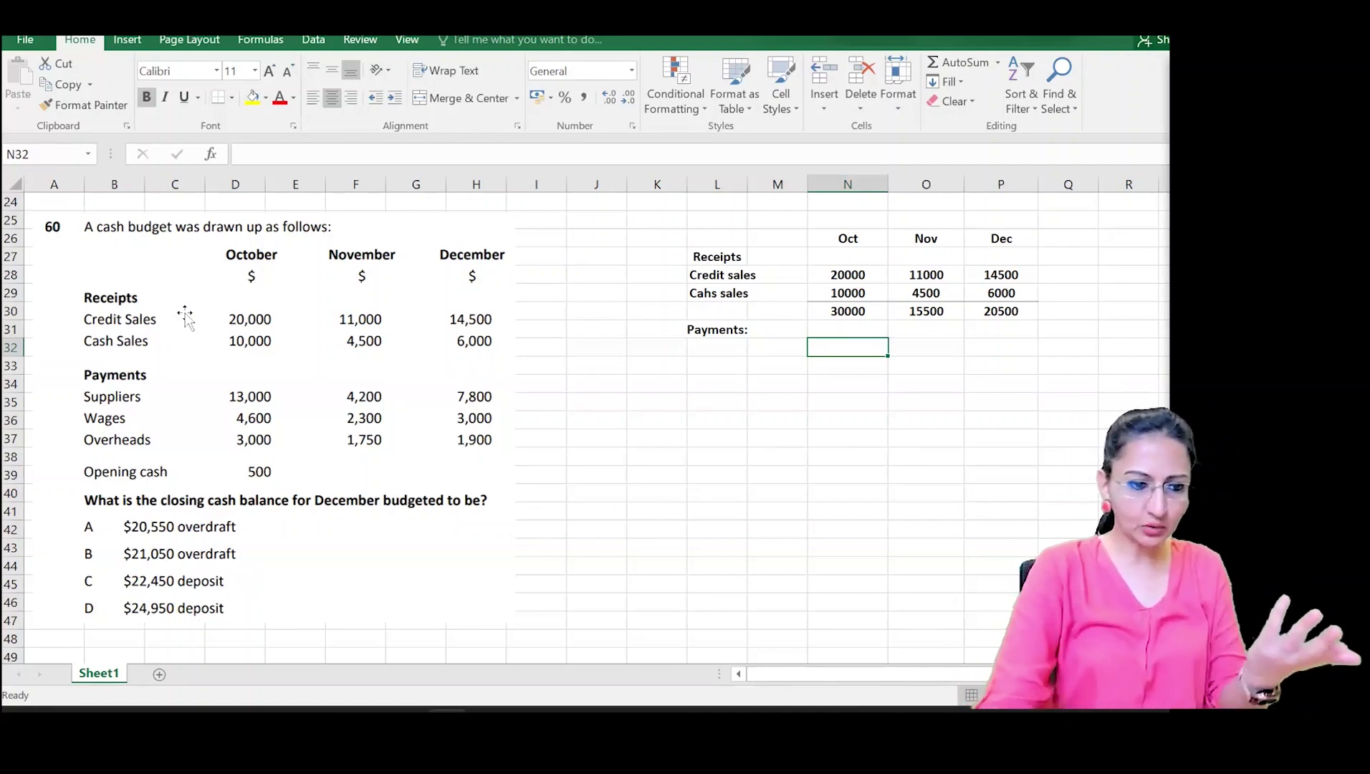
- Total October's payments in N31 with the formula =13000+4600+3000
left_click(782, 453)
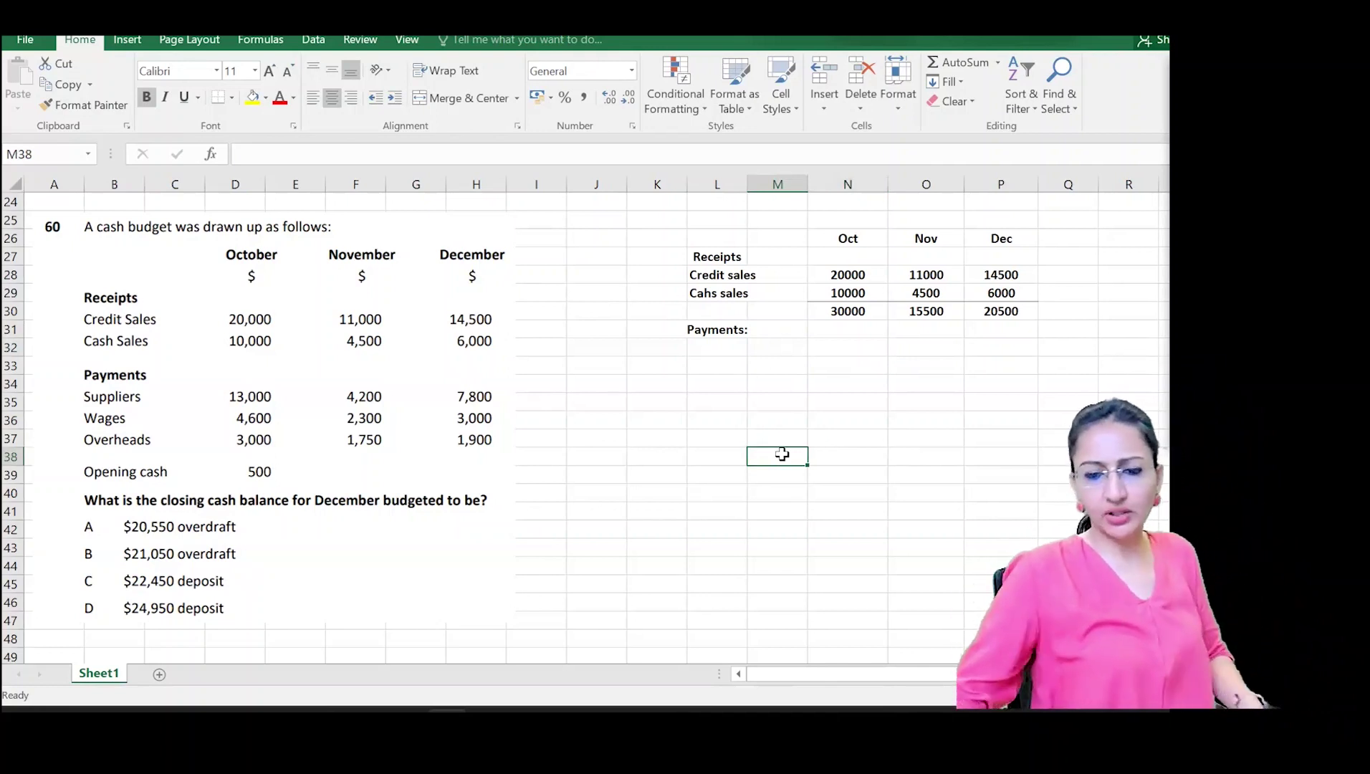
left_click(832, 341)
left_click(831, 331)
type("=")
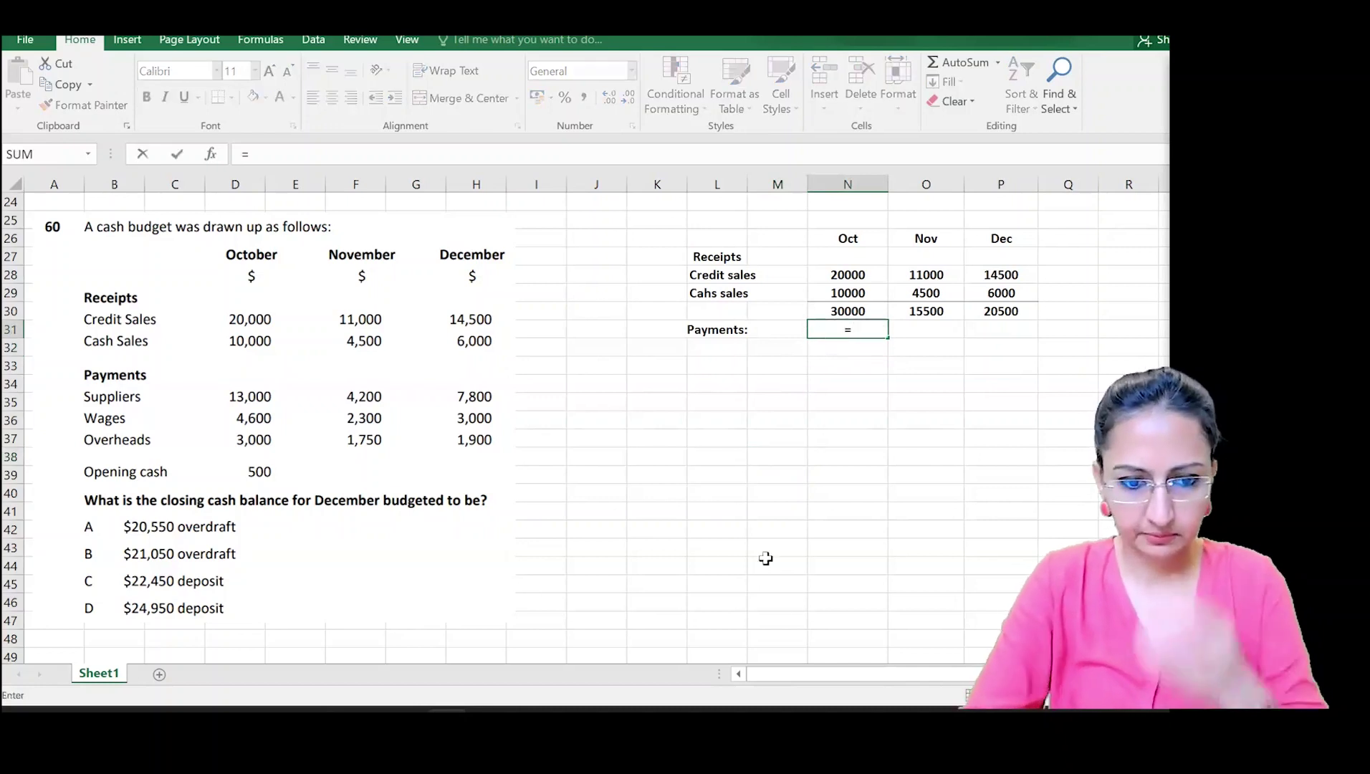
type("13000")
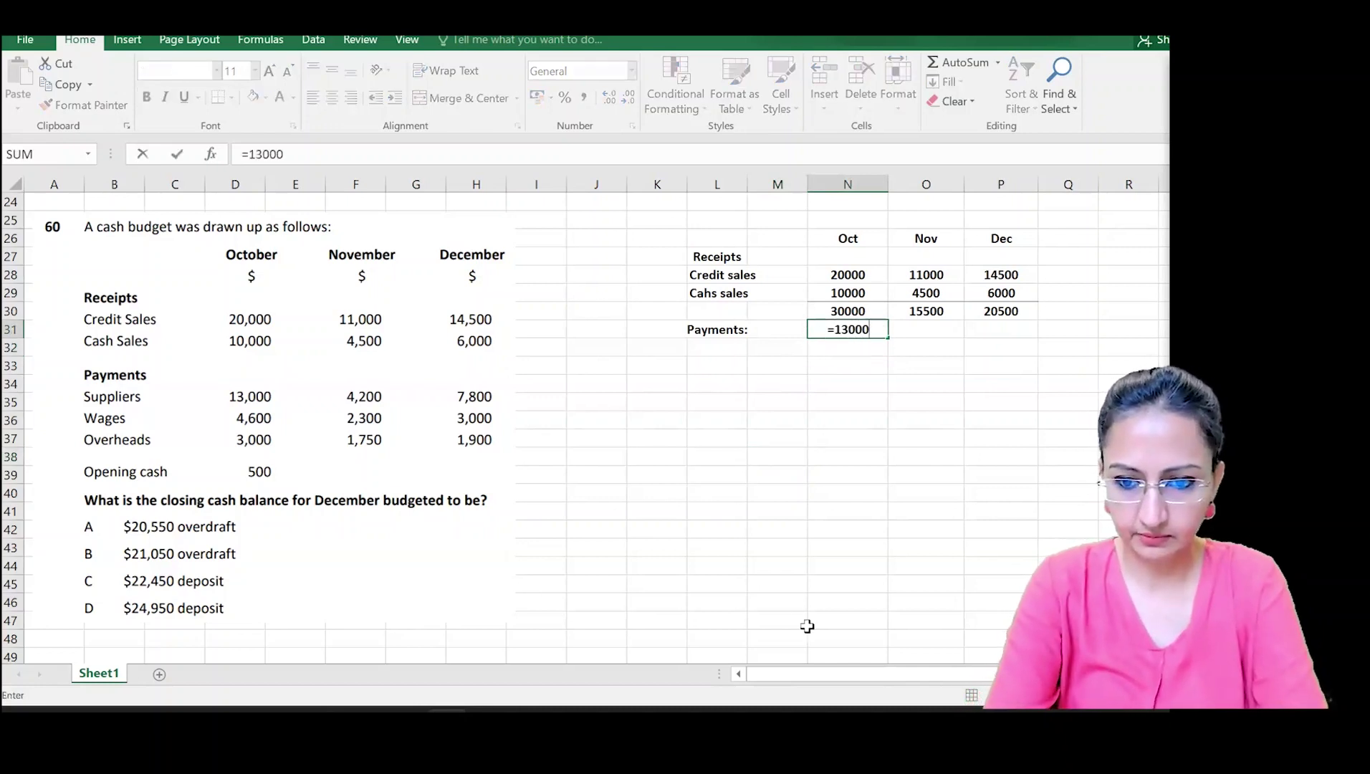
type("+46")
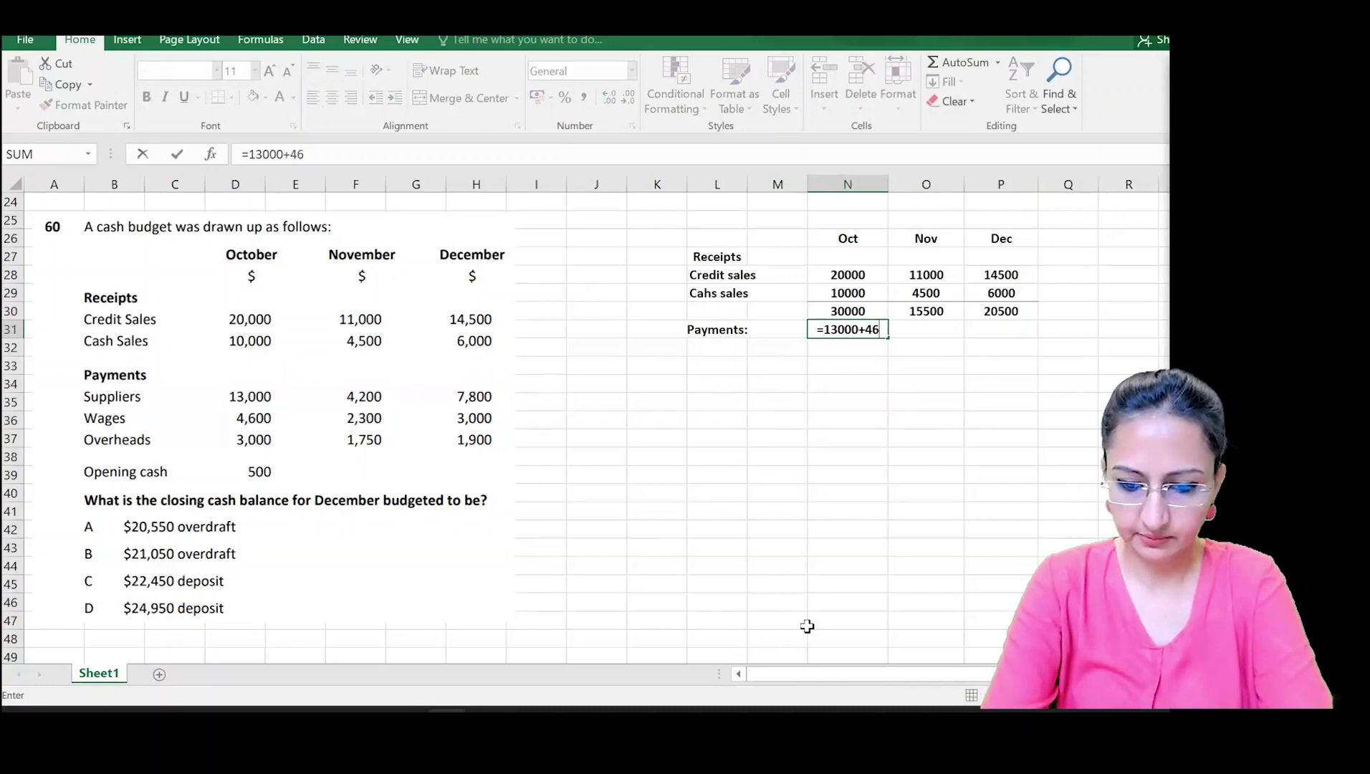
type("00+3000")
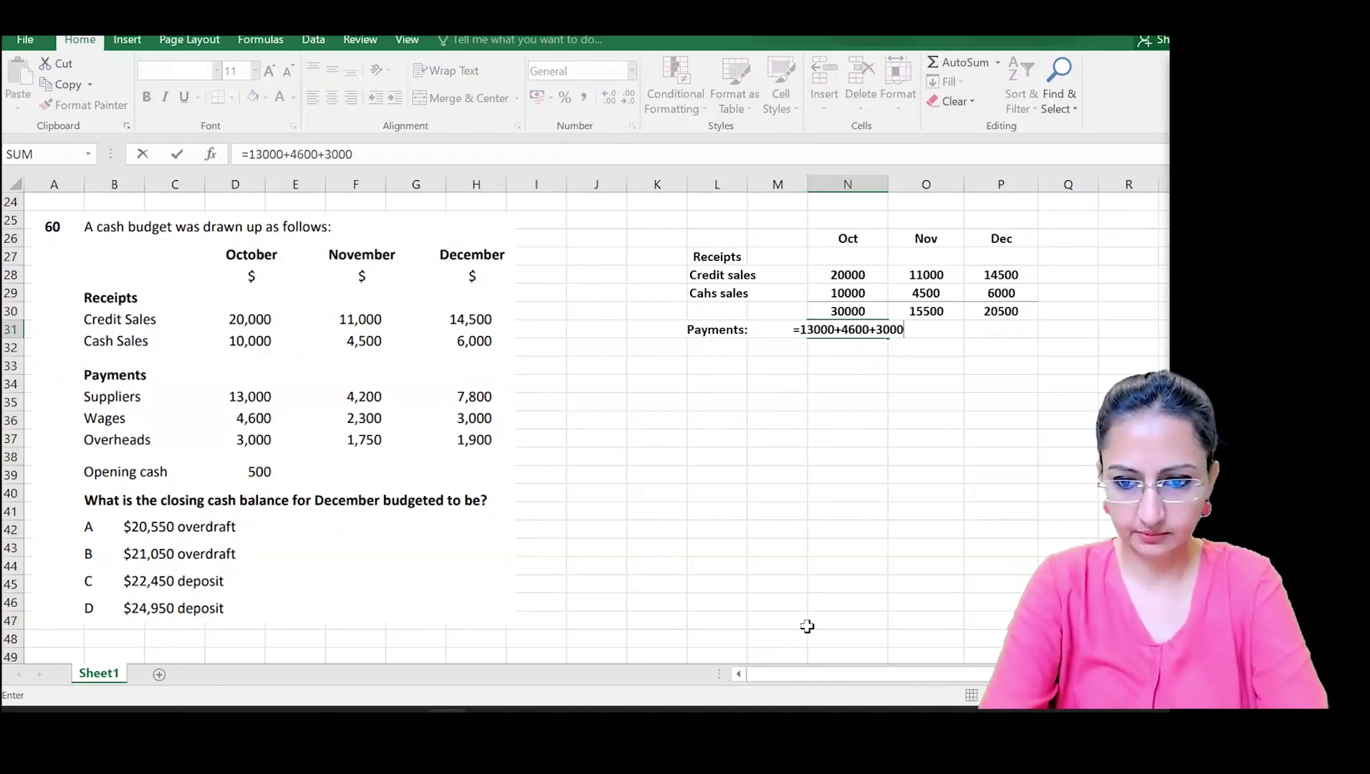
key("Return")
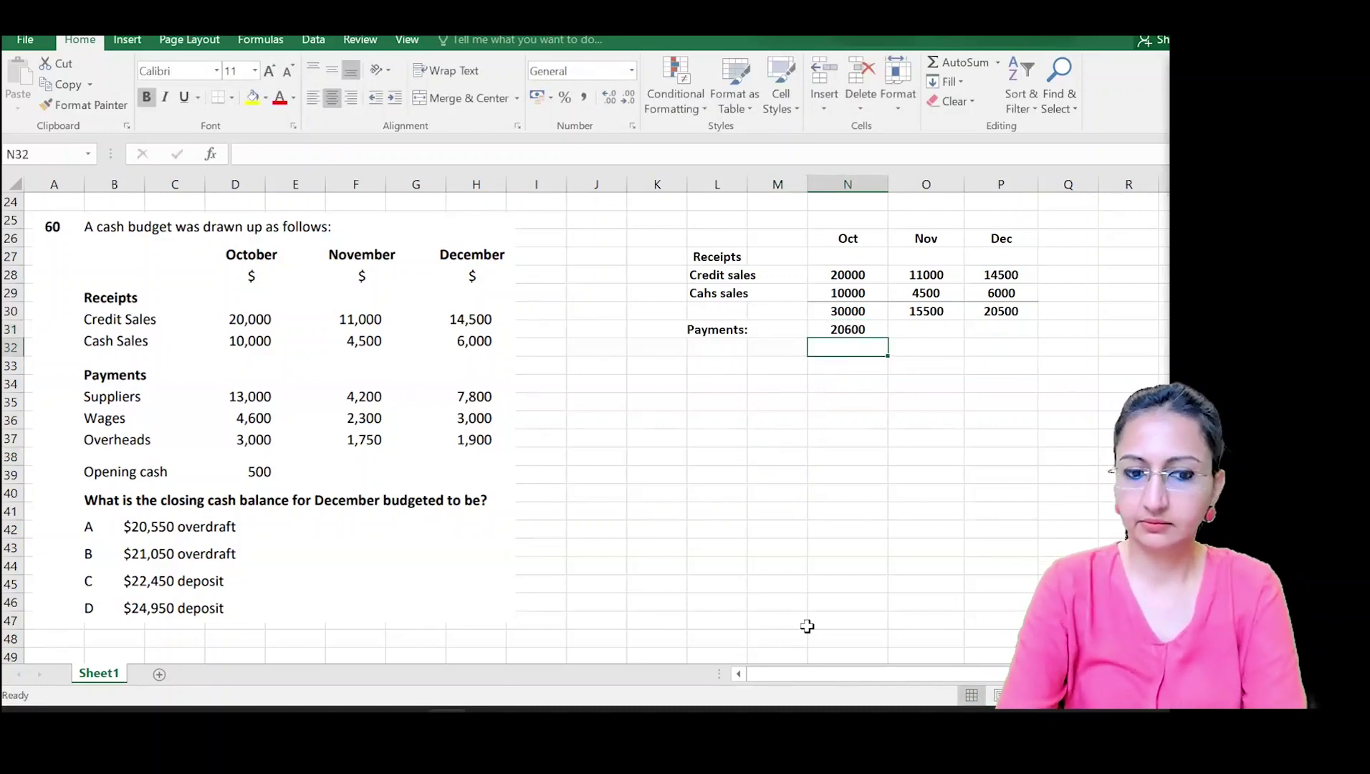
- Total November's payments in O31 with the formula =4200+2300+1750
key("Right")
key("Up")
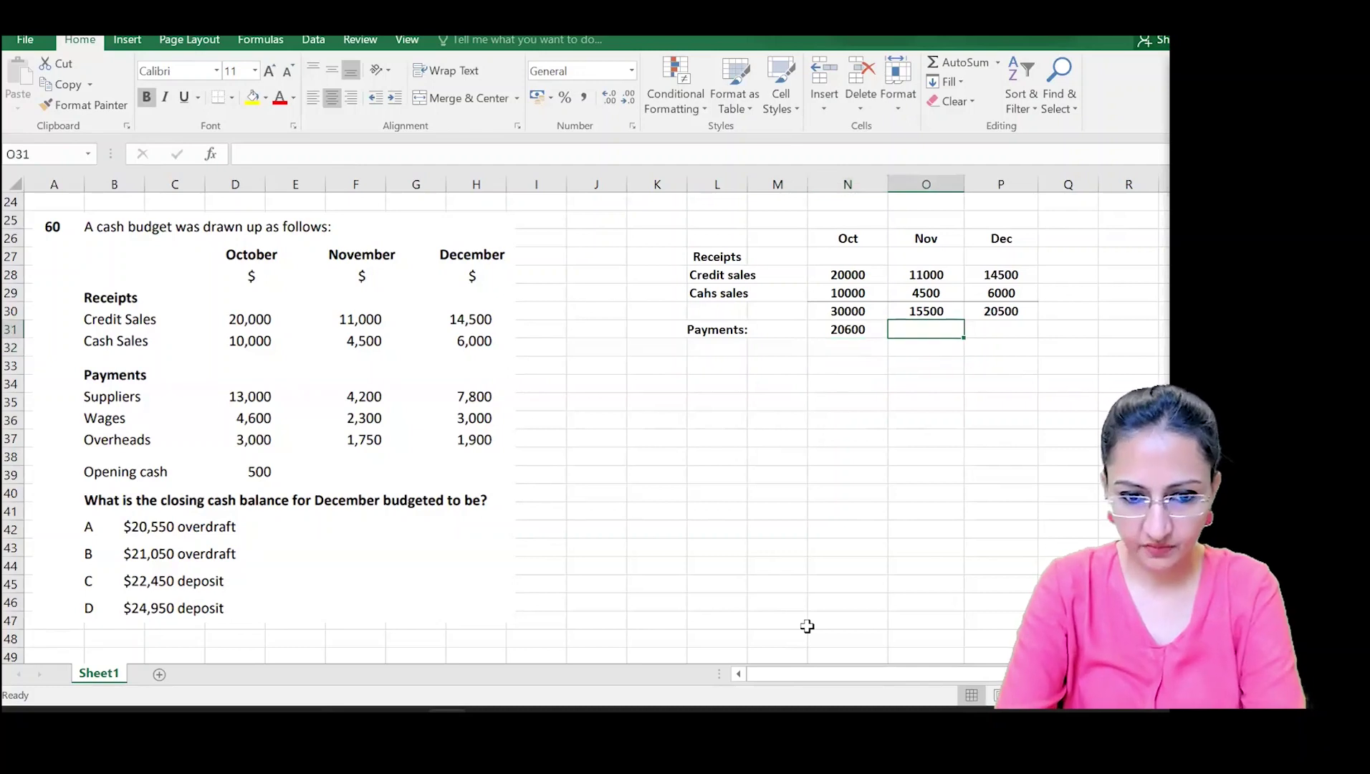
type("=42")
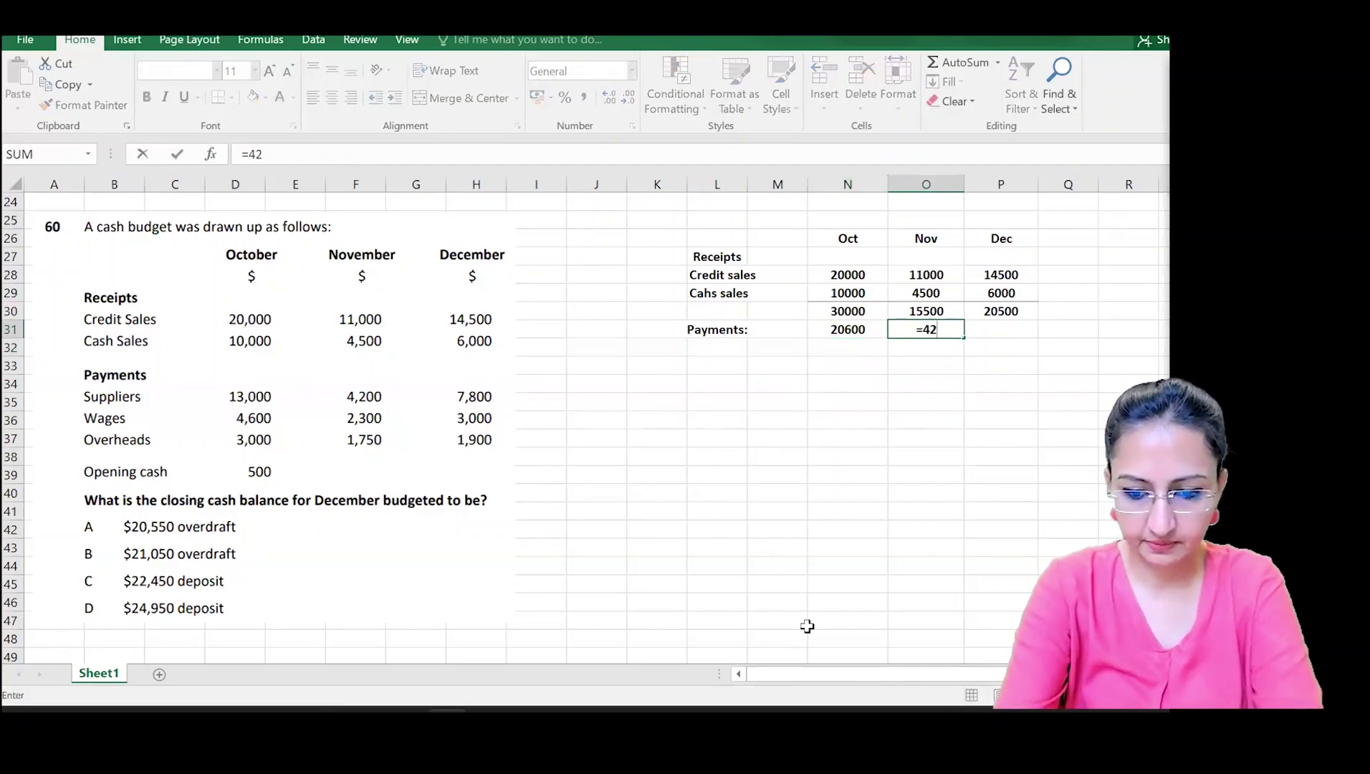
type("00+2300")
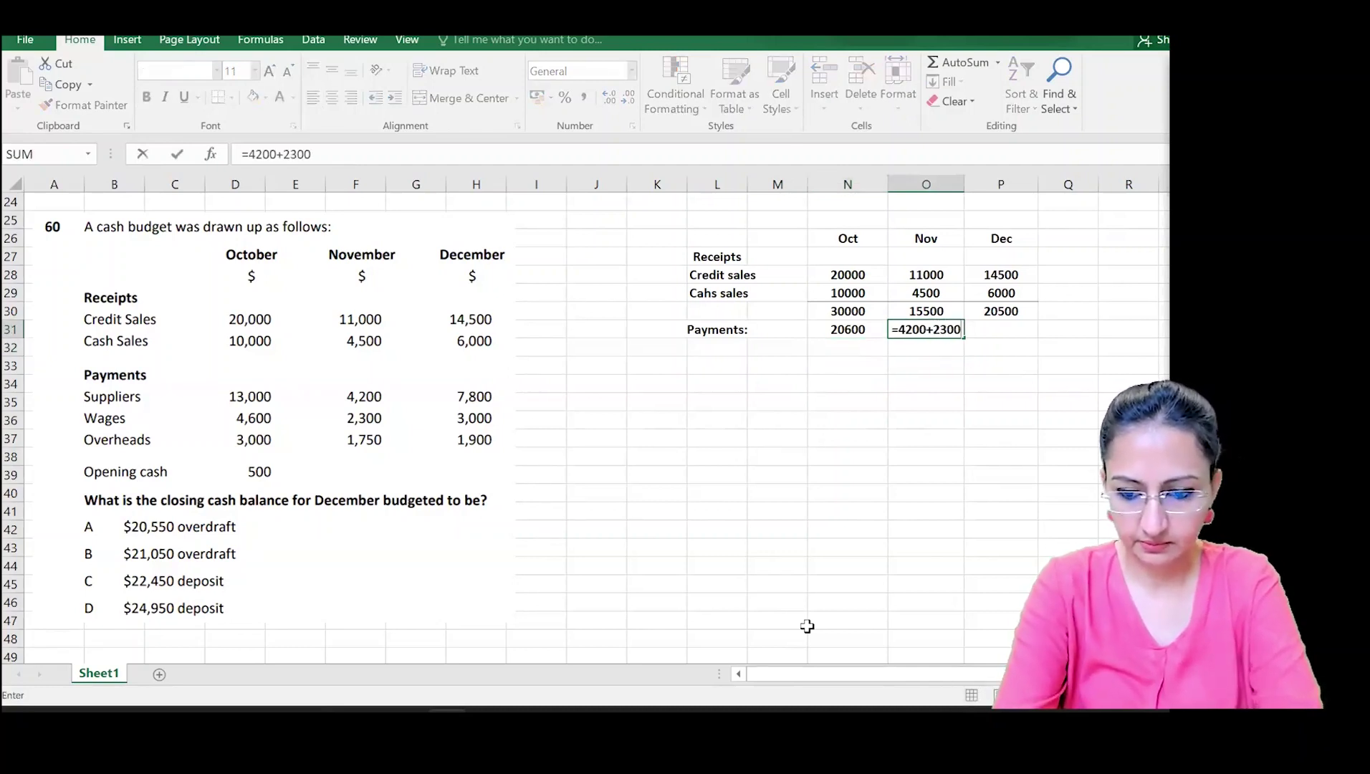
type("+1750")
key("Return")
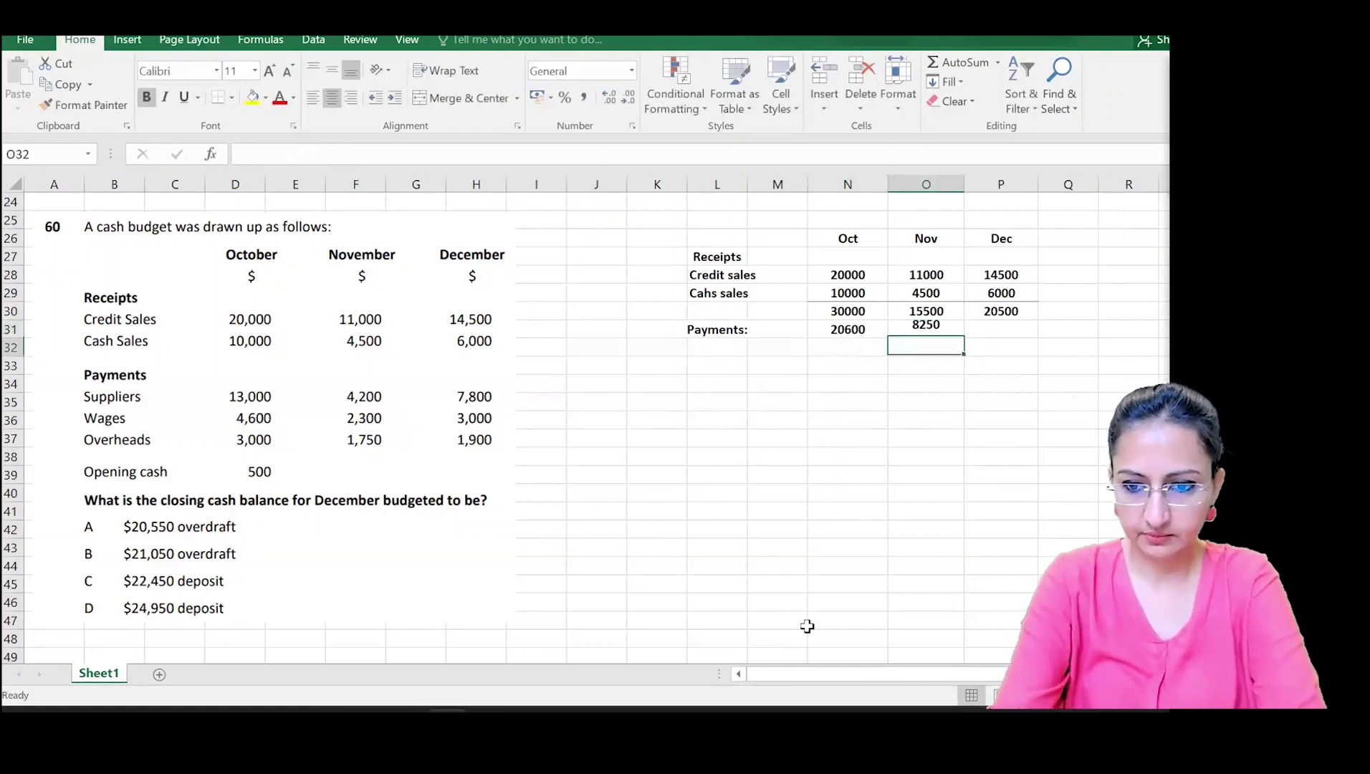
- Total December's payments in P31 with the formula =7800+3000+1900
key("Up")
key("Right")
type("=")
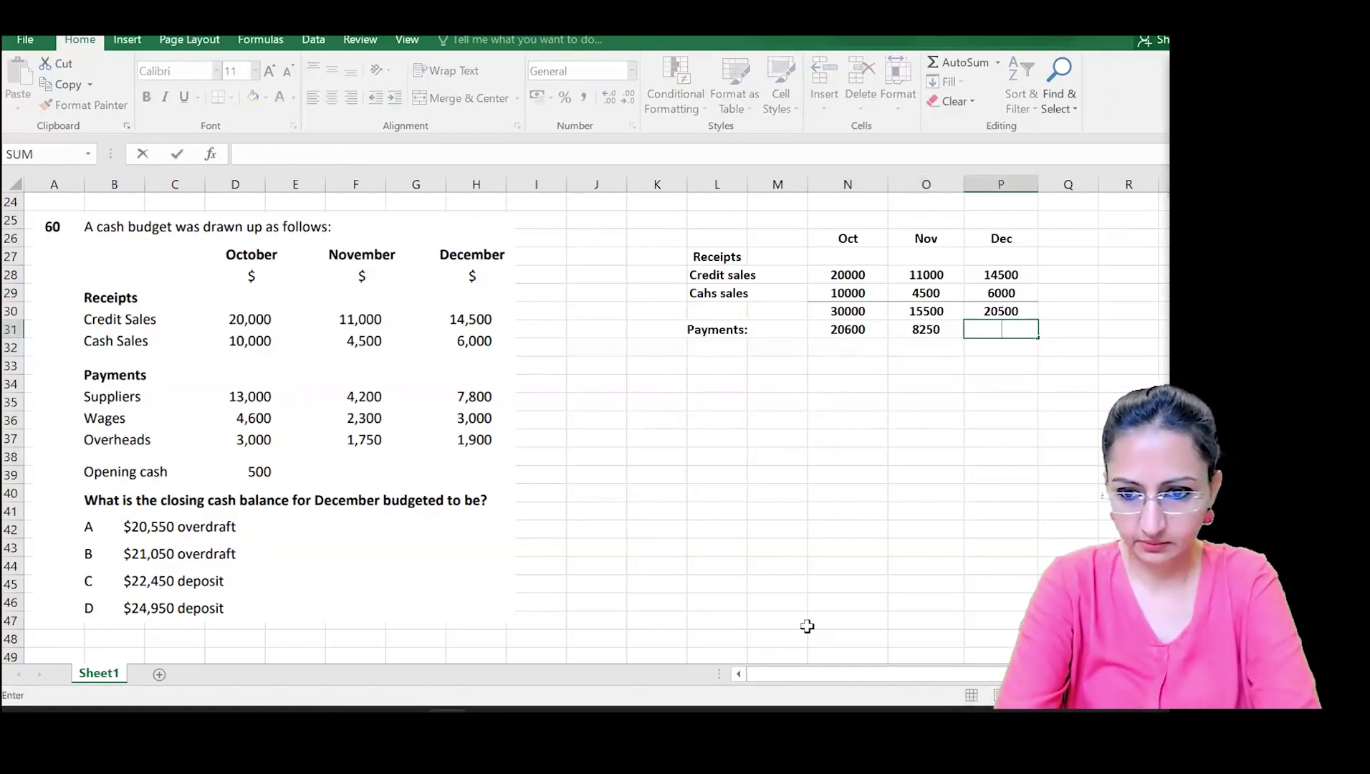
type("78")
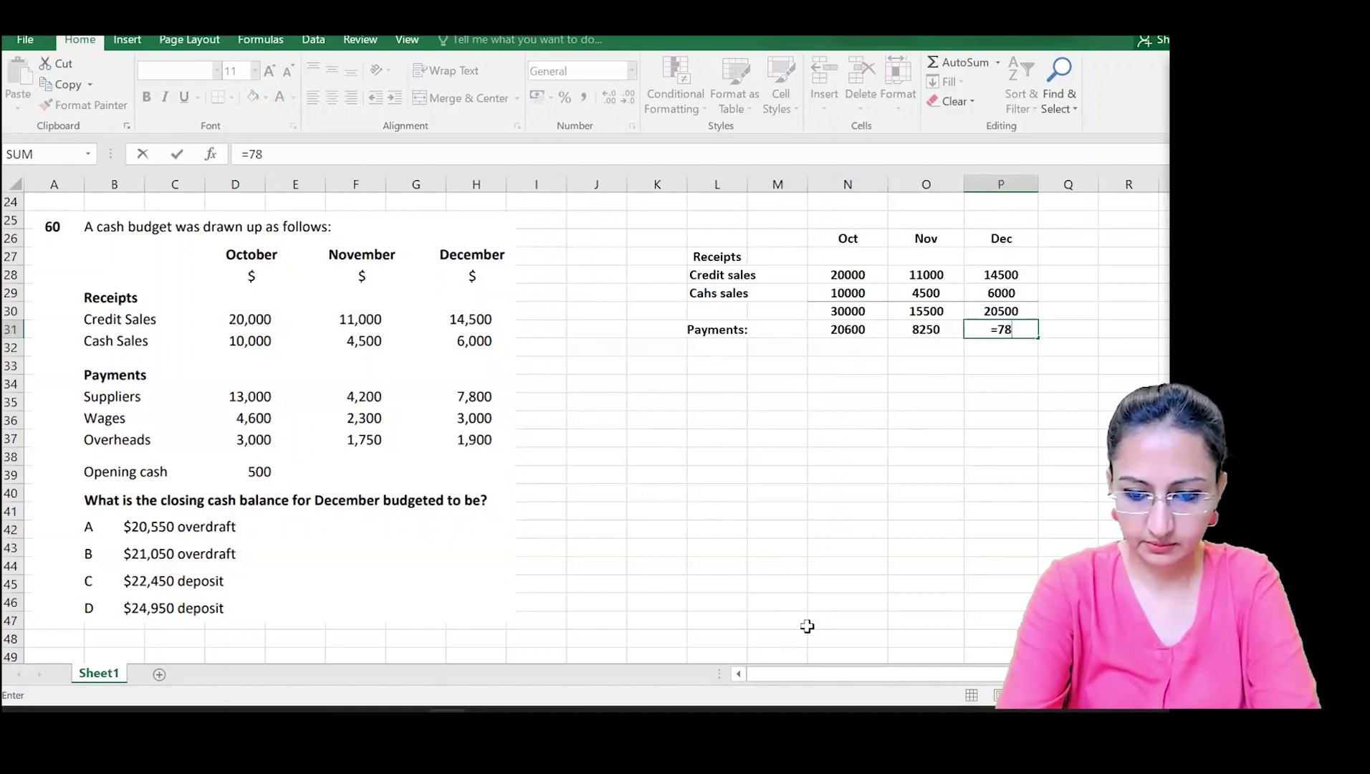
type("00+3000")
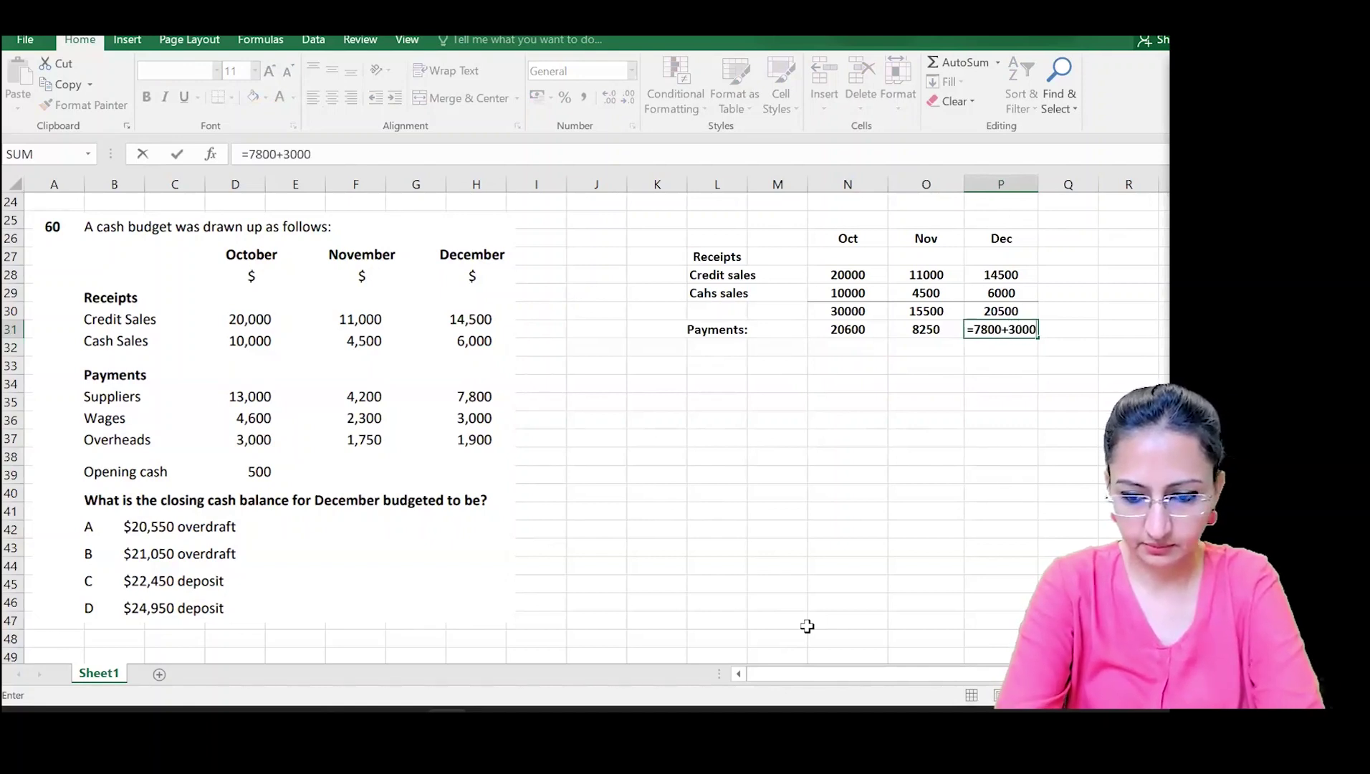
type("+1900")
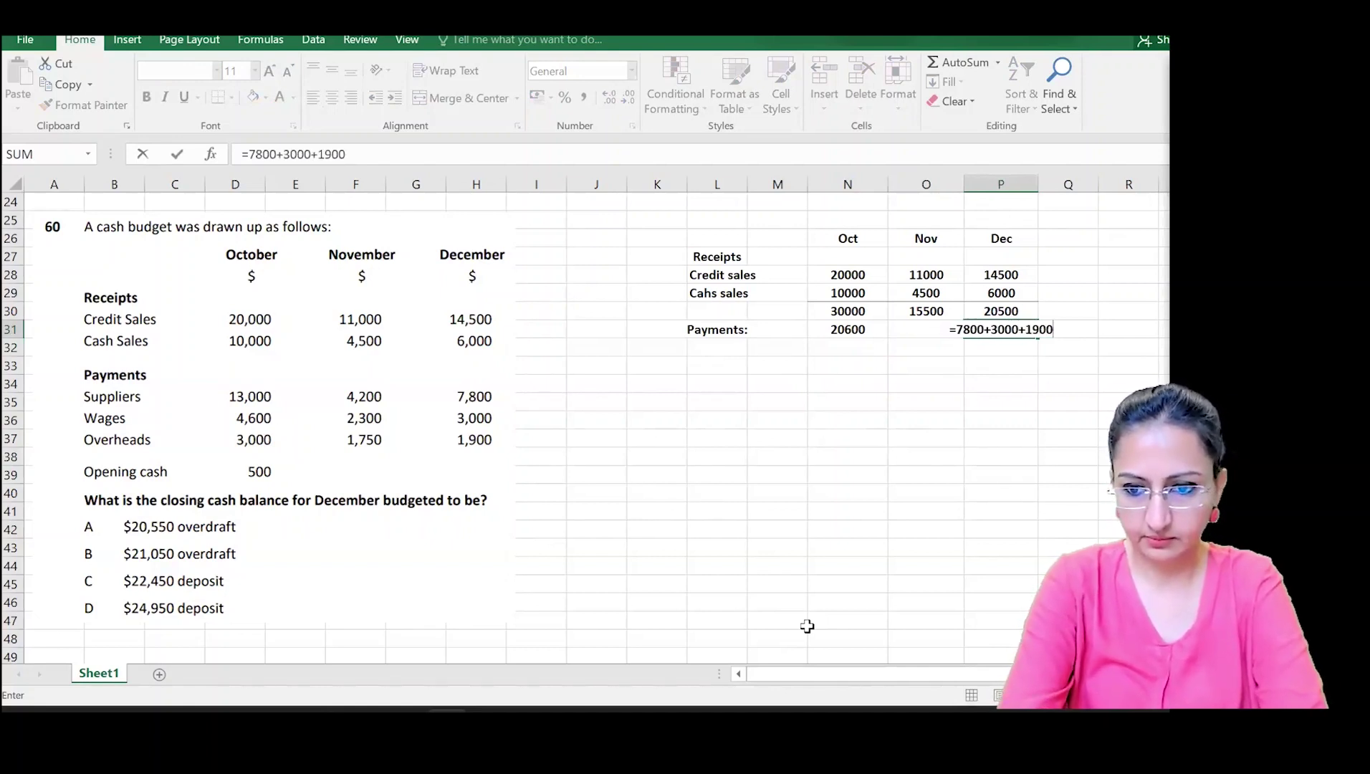
key("Return")
- Add a bottom border under the payments figures in N31:P31
key("Left")
key("Left")
key("Left")
key("Left")
key("Up")
key("Right")
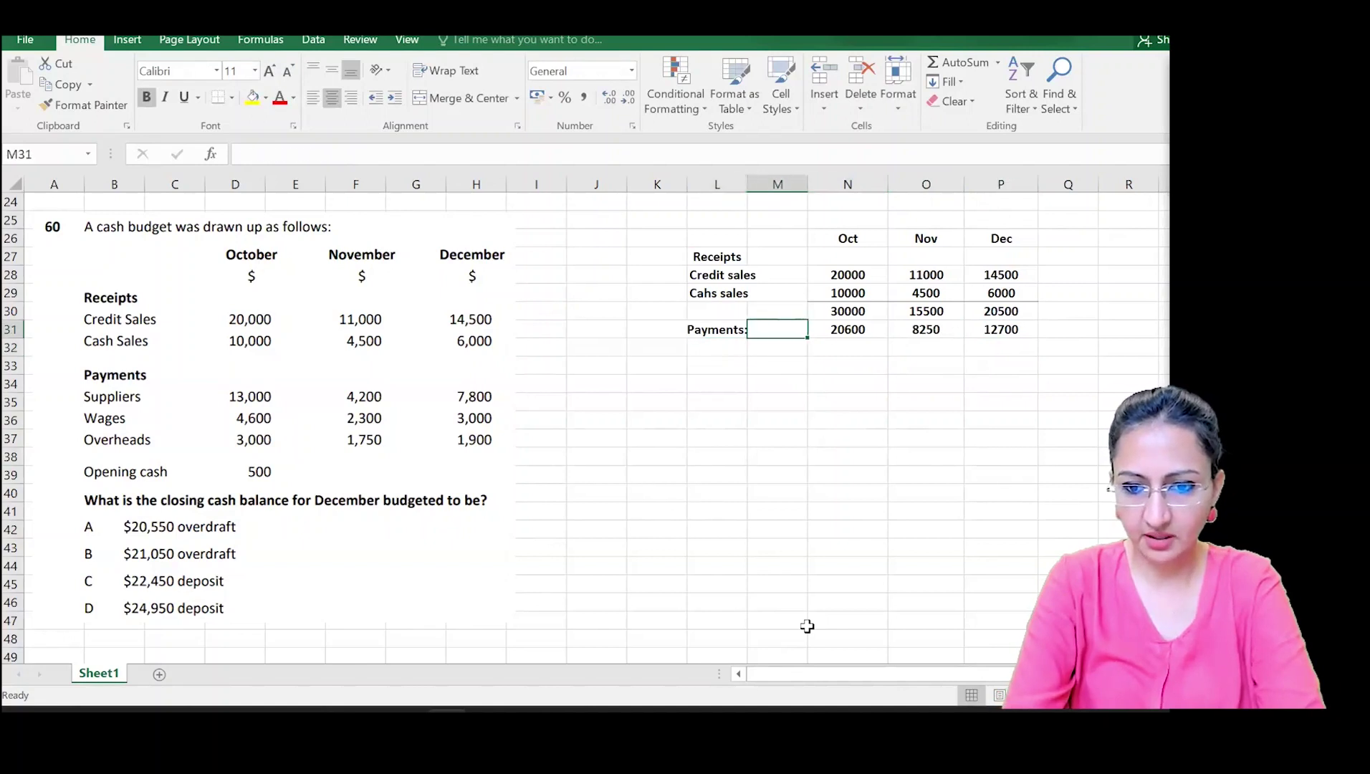
key("Right")
key("shift+Right")
key("shift+Right")
left_click(219, 98)
- Calculate October's net cash flow in N32 by subtracting payments from receipts with =N30-N31
key("Down")
type("=")
key("Up")
key("Up")
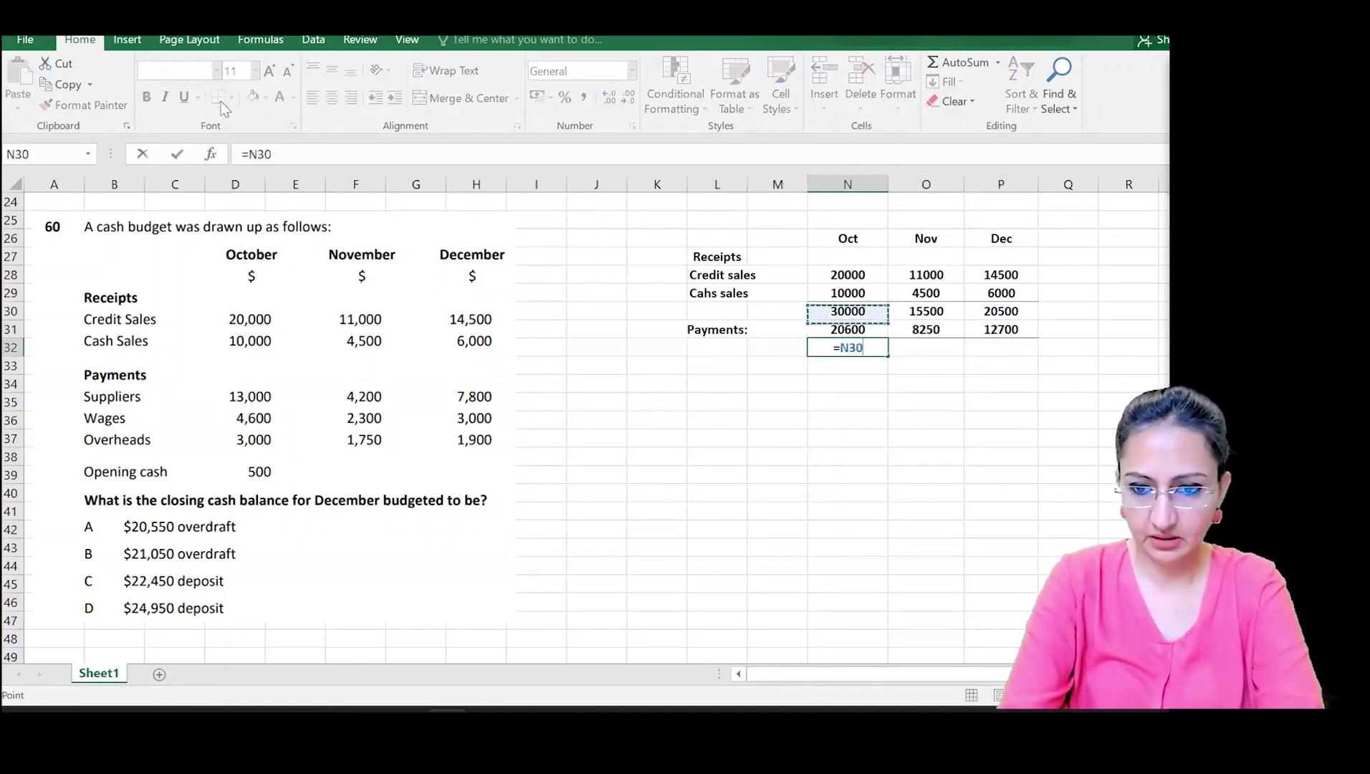
type("-")
key("Up")
key("Return")
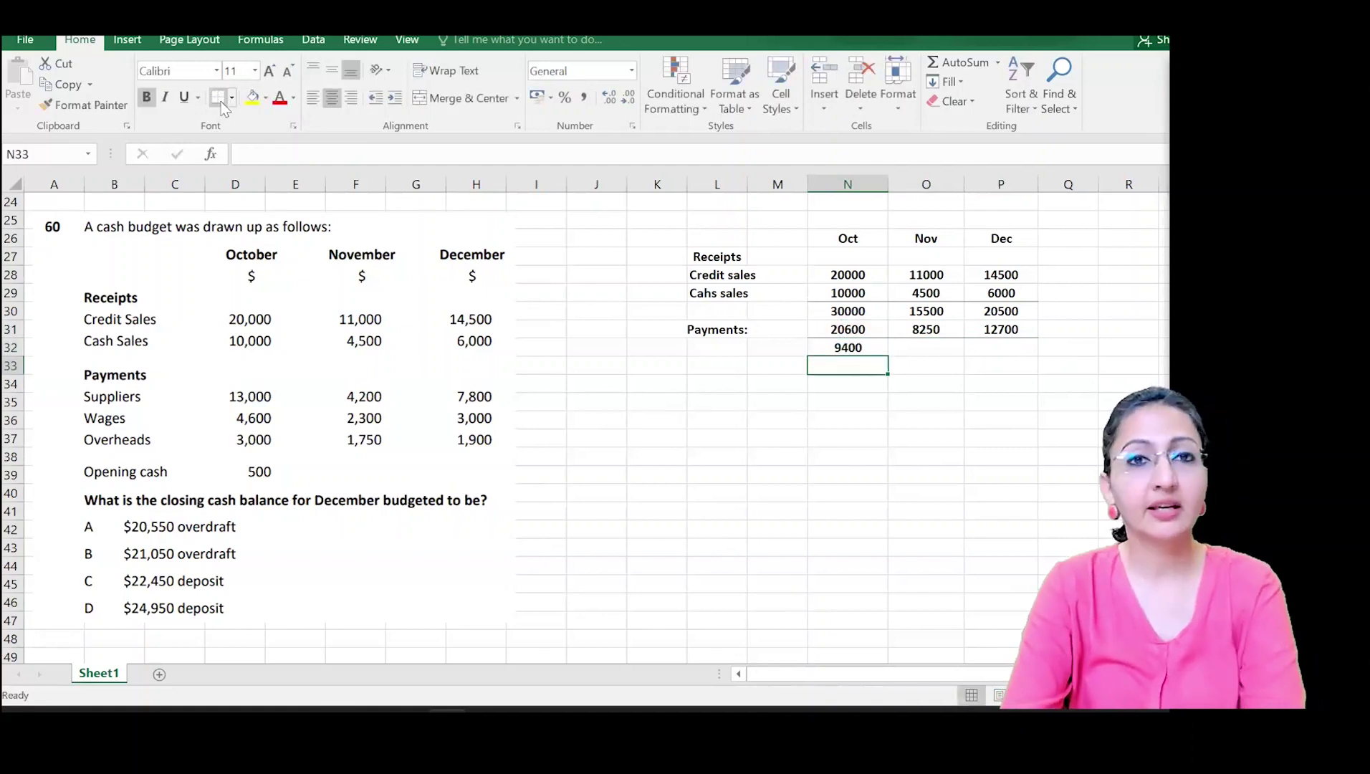
- Copy October's net cash flow formula from N32 to November and December in O32:P32
key("Up")
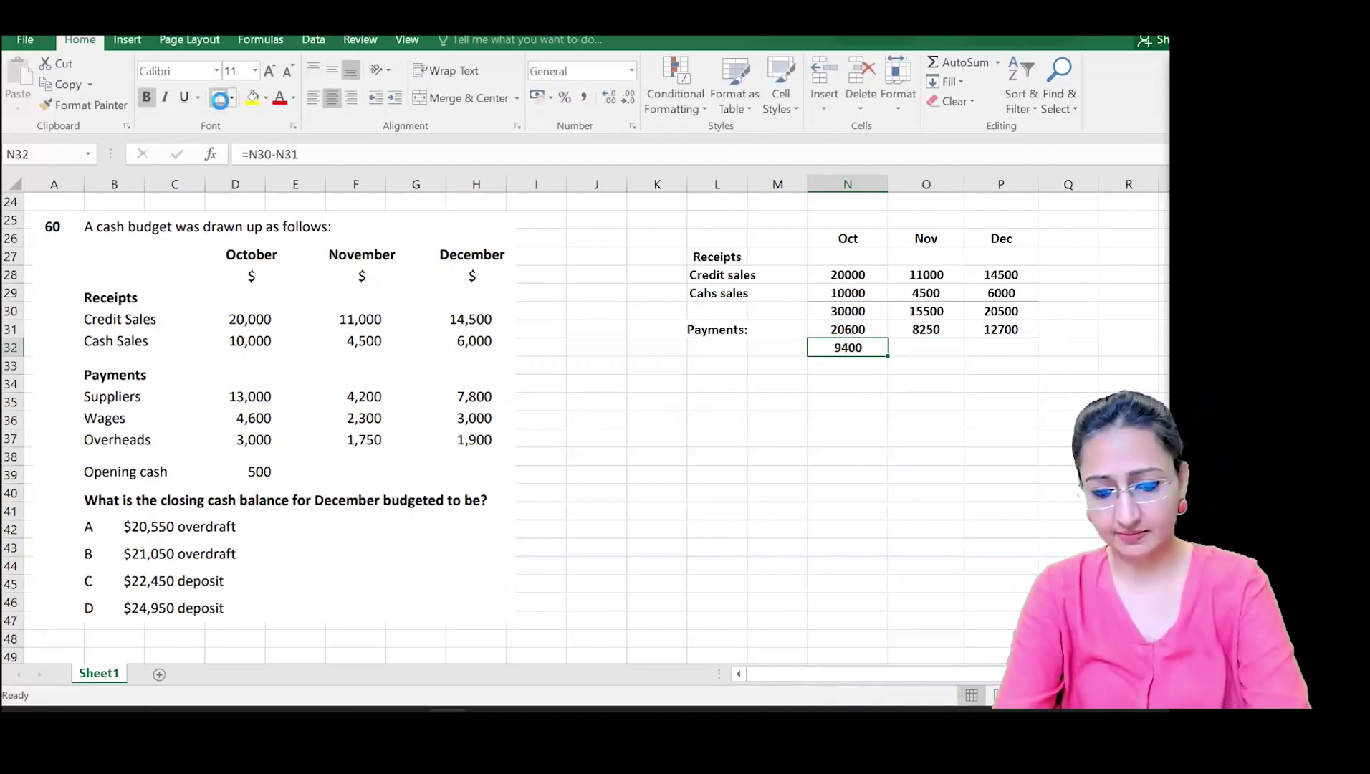
key("ctrl+c")
key("Right")
key("shift+Right")
key("ctrl+v")
- Enter the label "Add:Opening bal" in L33 and left-align it
key("Down")
key("Left")
key("Left")
key("Left")
type("Add:")
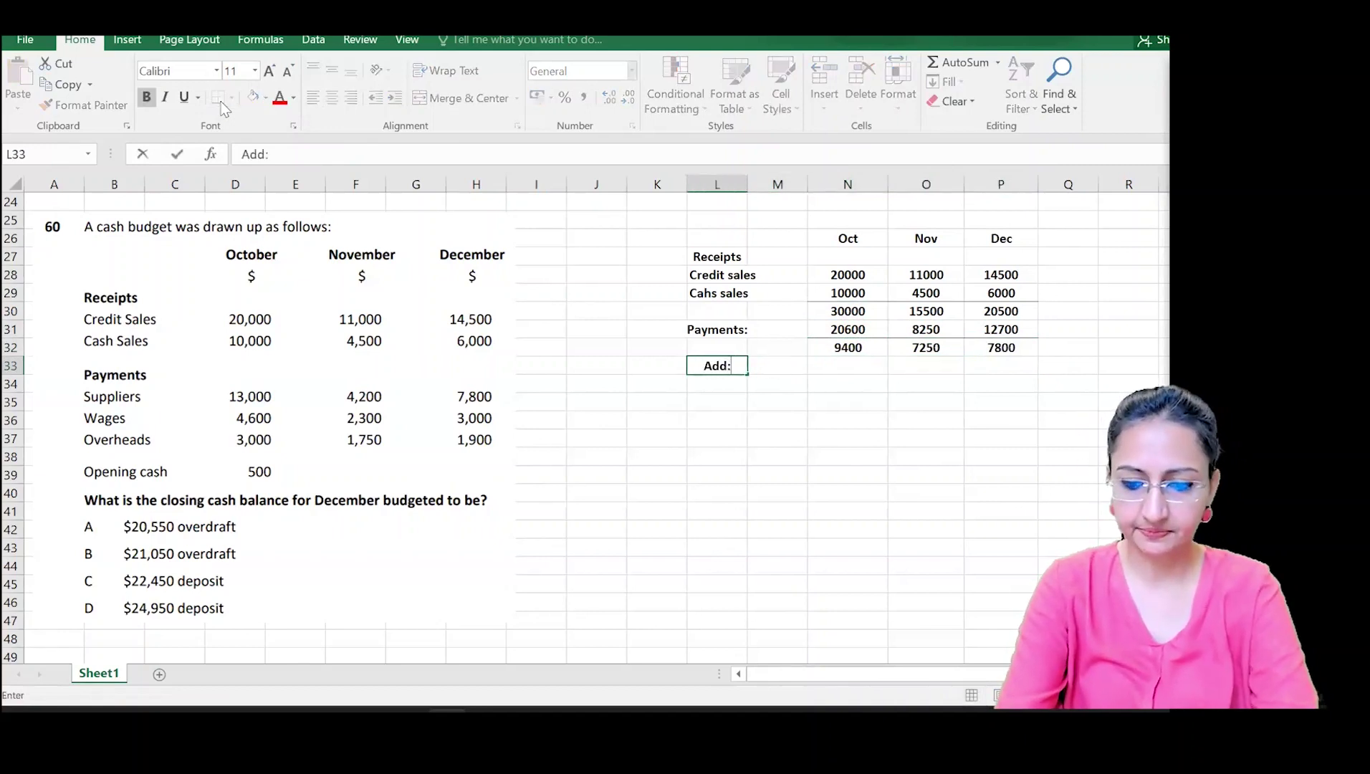
type("Opening bal")
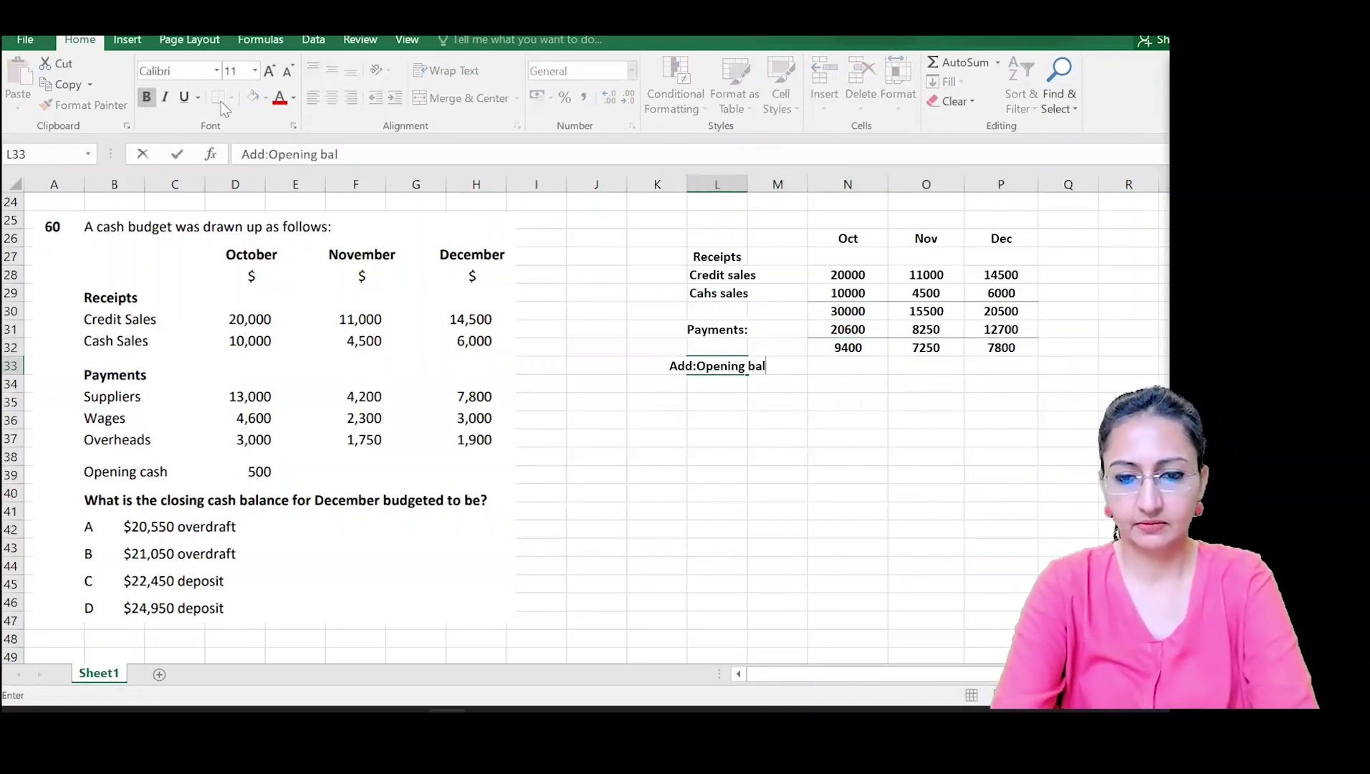
key("Return")
key("Up")
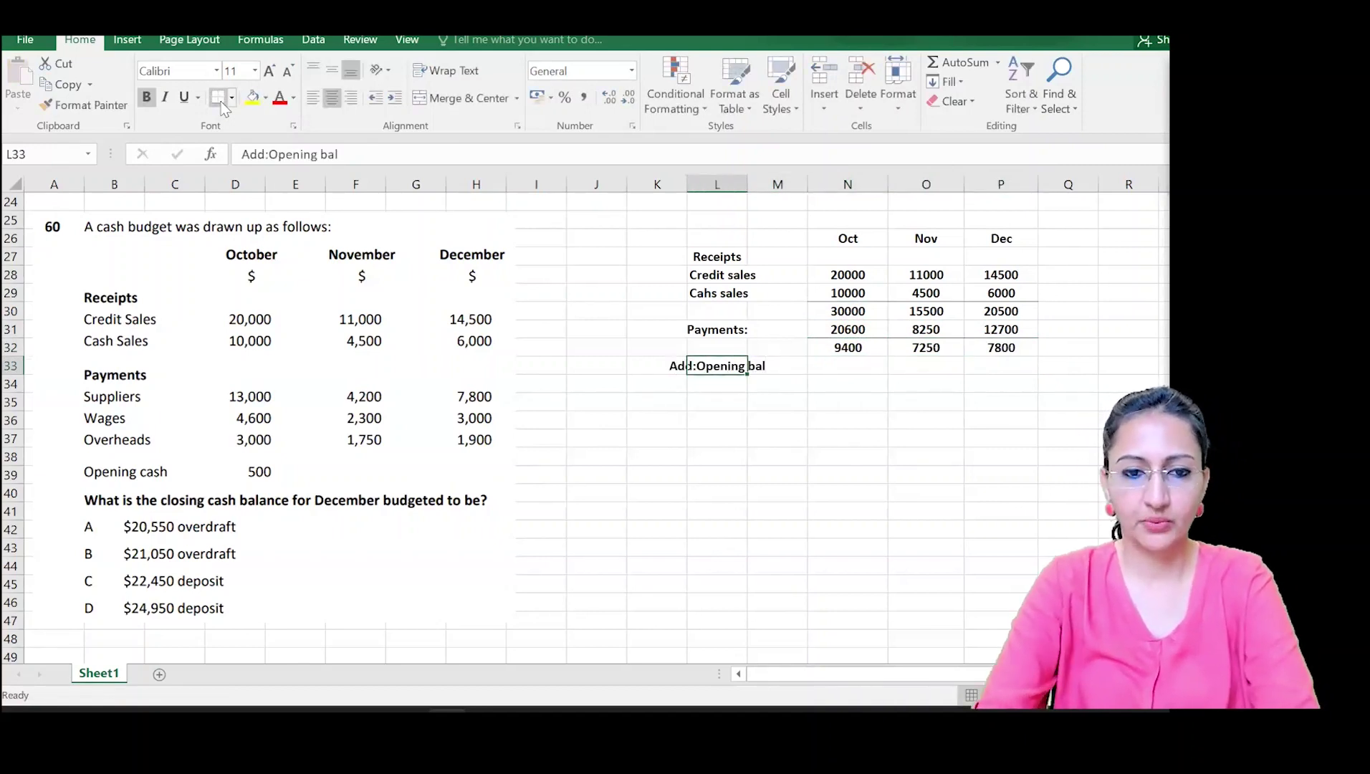
left_click(310, 101)
- Enter October's opening cash balance of 500 in N33
key("Right")
key("Right")
type("500")
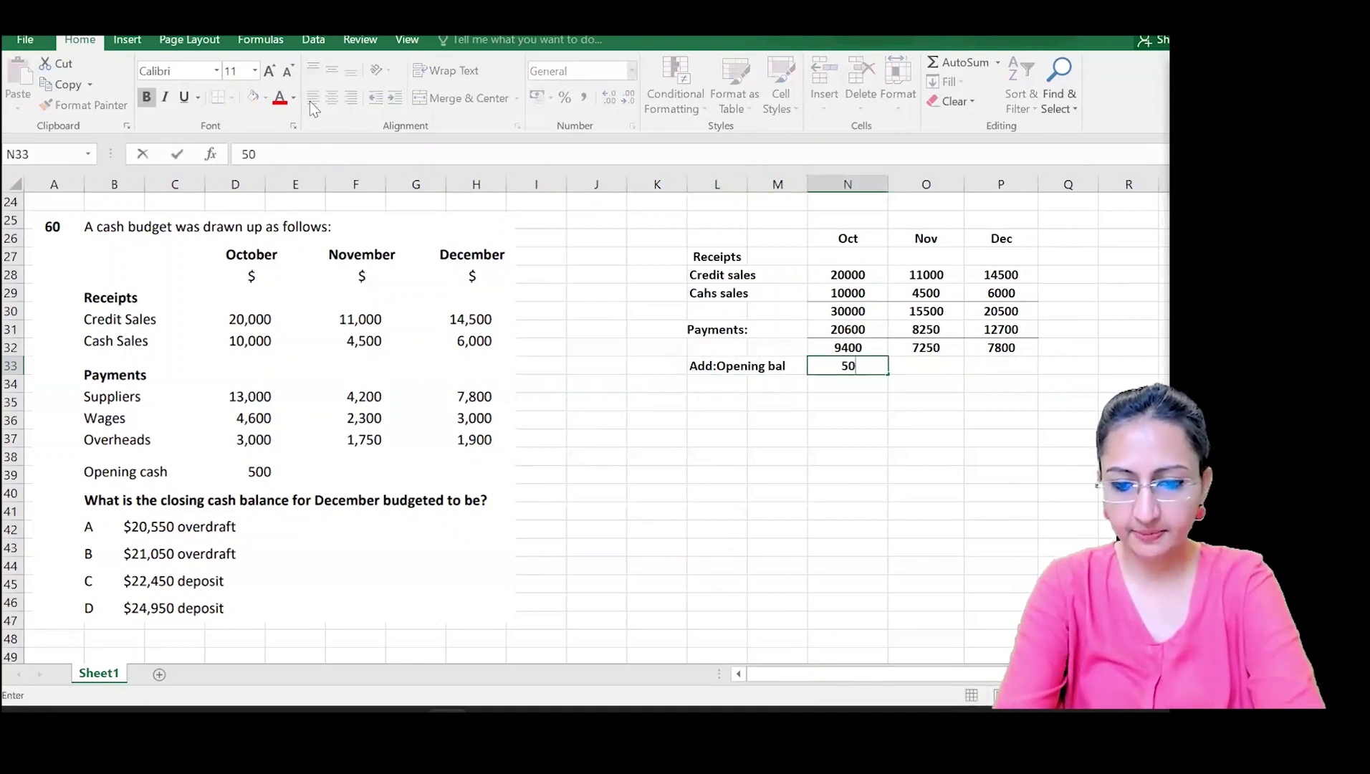
key("Return")
- Calculate October's closing balance in N34 with =N32+N33
type("=")
key("Up")
key("Up")
type("+")
key("Up")
key("Return")
- Add a bottom border under the opening balance row in N33:P33
key("Up")
key("Up")
key("shift+Right")
key("shift+Right")
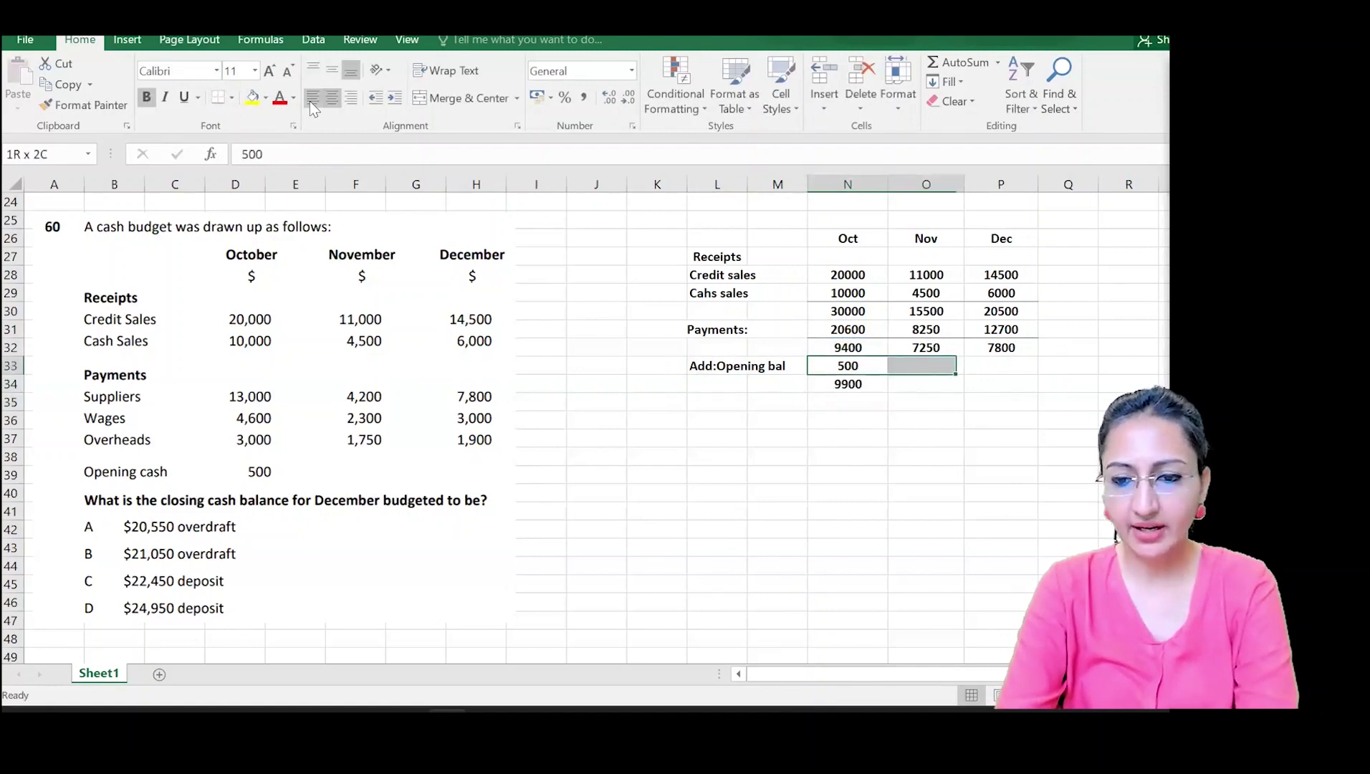
left_click(218, 98)
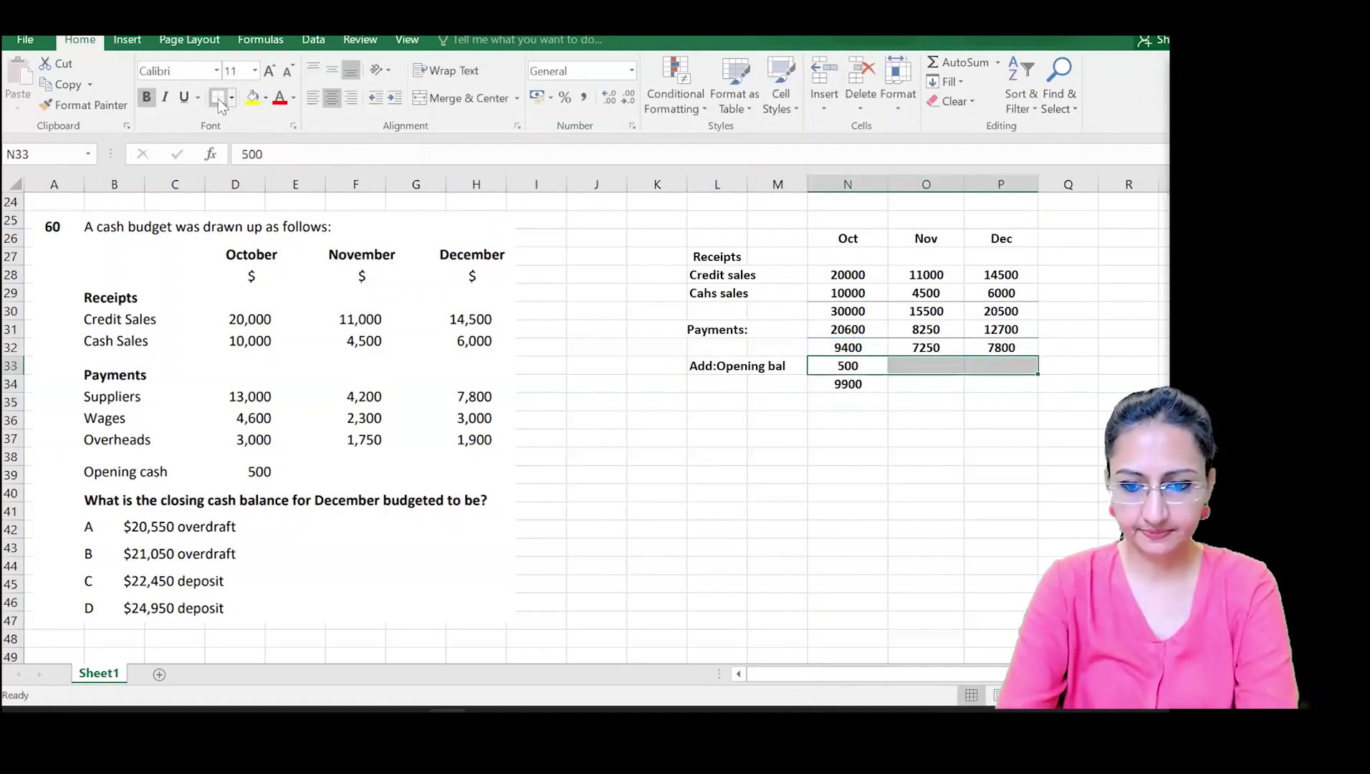
- Enter the label "Closing cash balance" in L34 and left-align it
key("Down")
key("Left")
key("Left")
type("Closing")
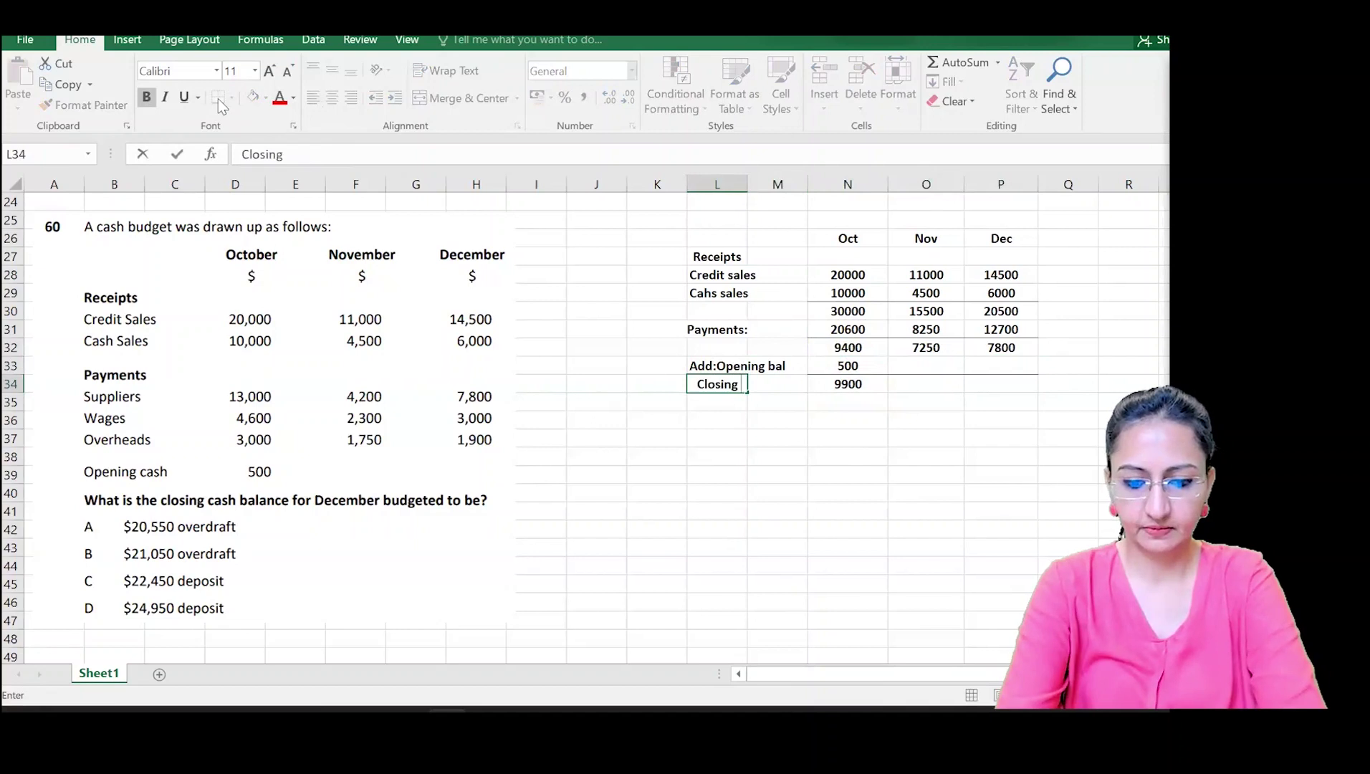
type(" cash balance")
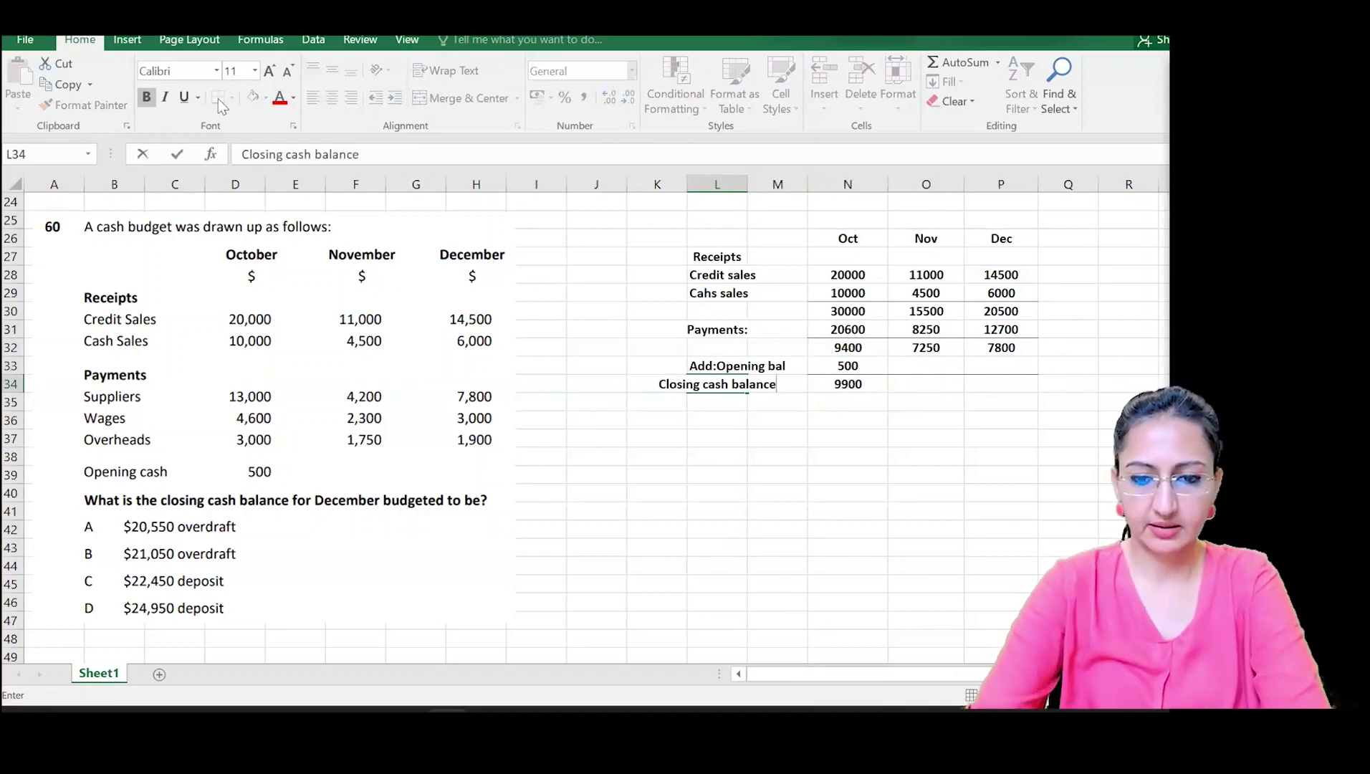
key("Return")
key("Up")
left_click(314, 100)
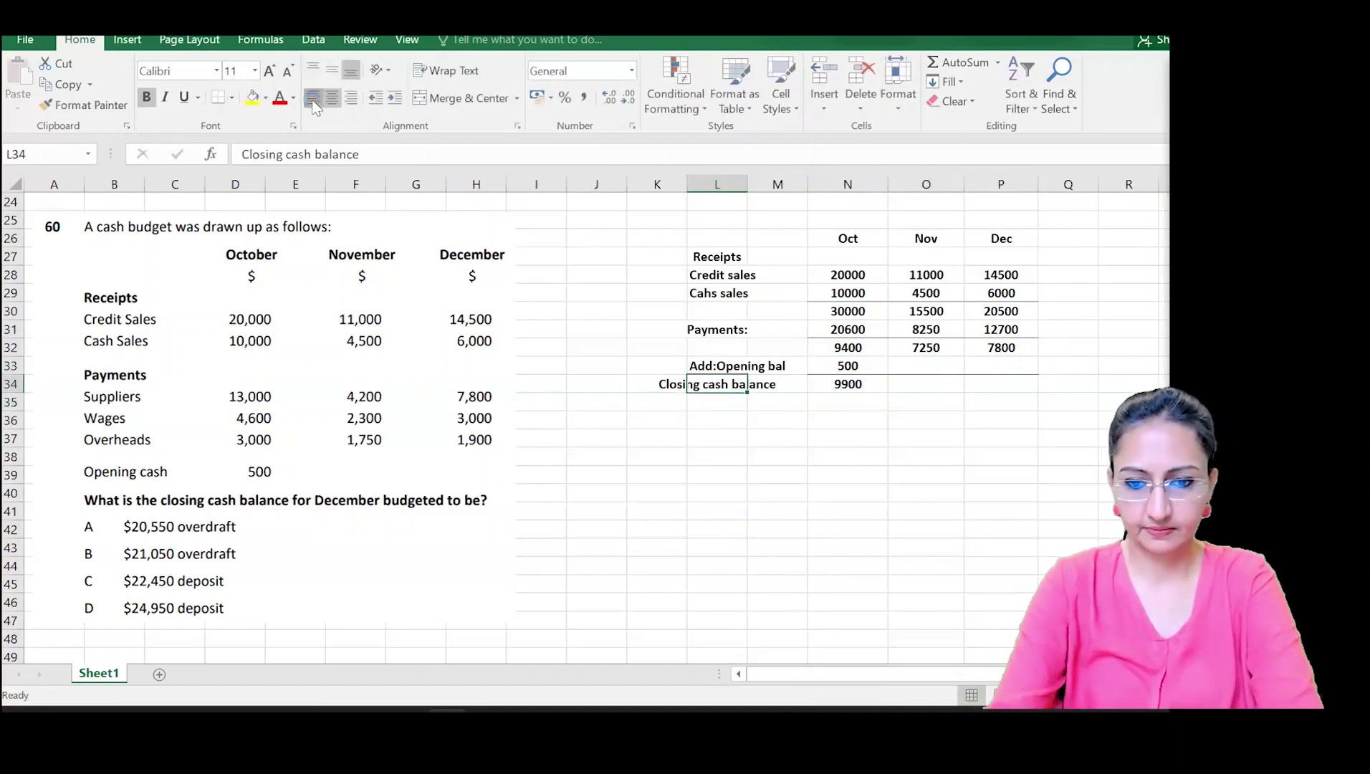
- Carry October's closing balance into November's opening balance in O33 with =N34
key("Right")
key("Right")
key("Right")
key("Up")
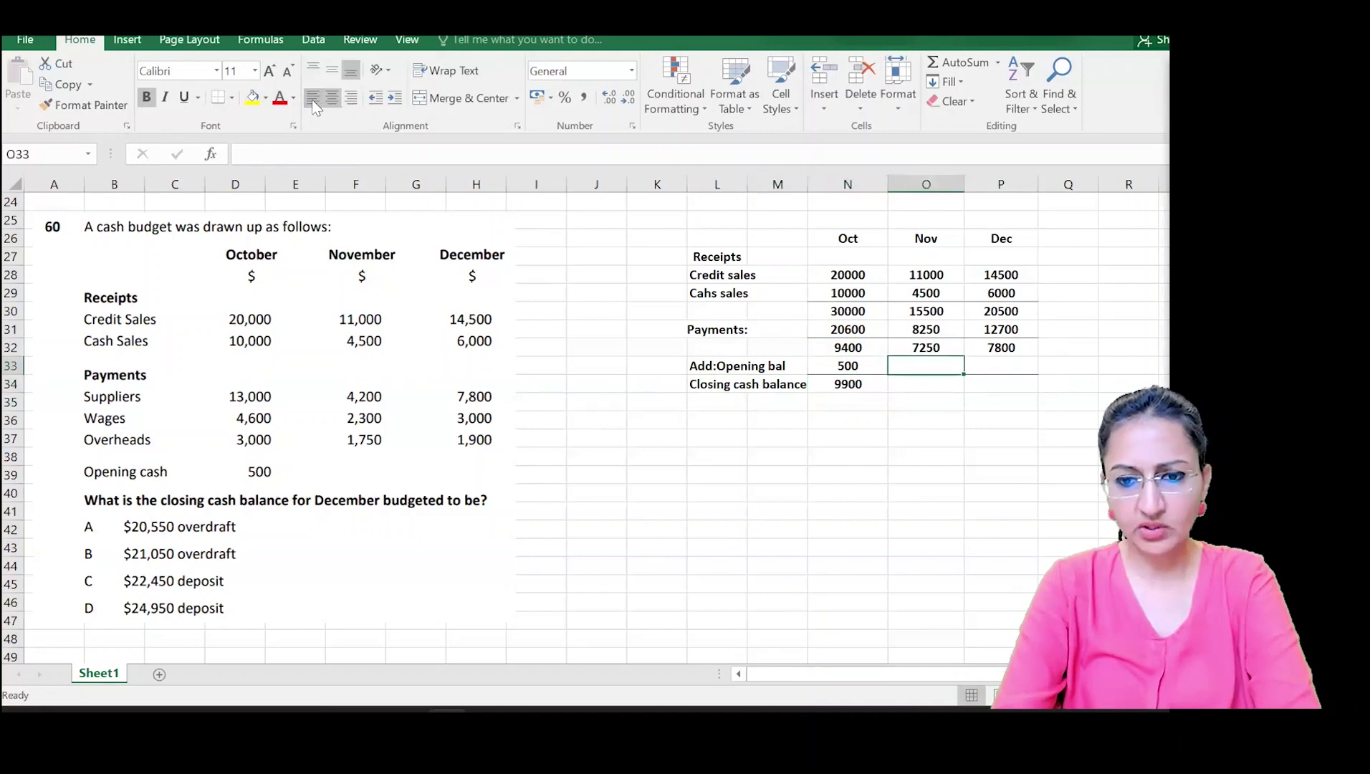
type("=N34")
key("Return")
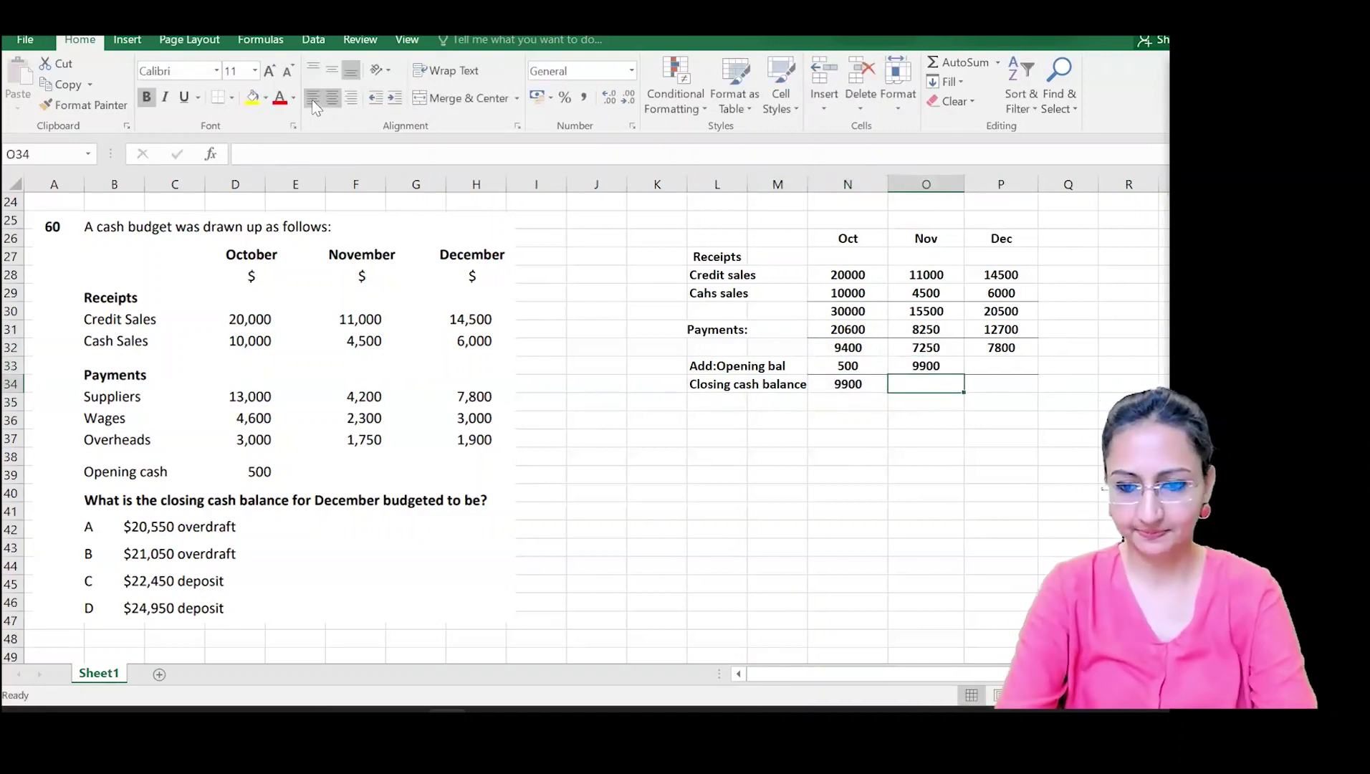
- Copy October's closing balance formula from N34 to November and December in O34:P34
key("Left")
key("ctrl+c")
key("Right")
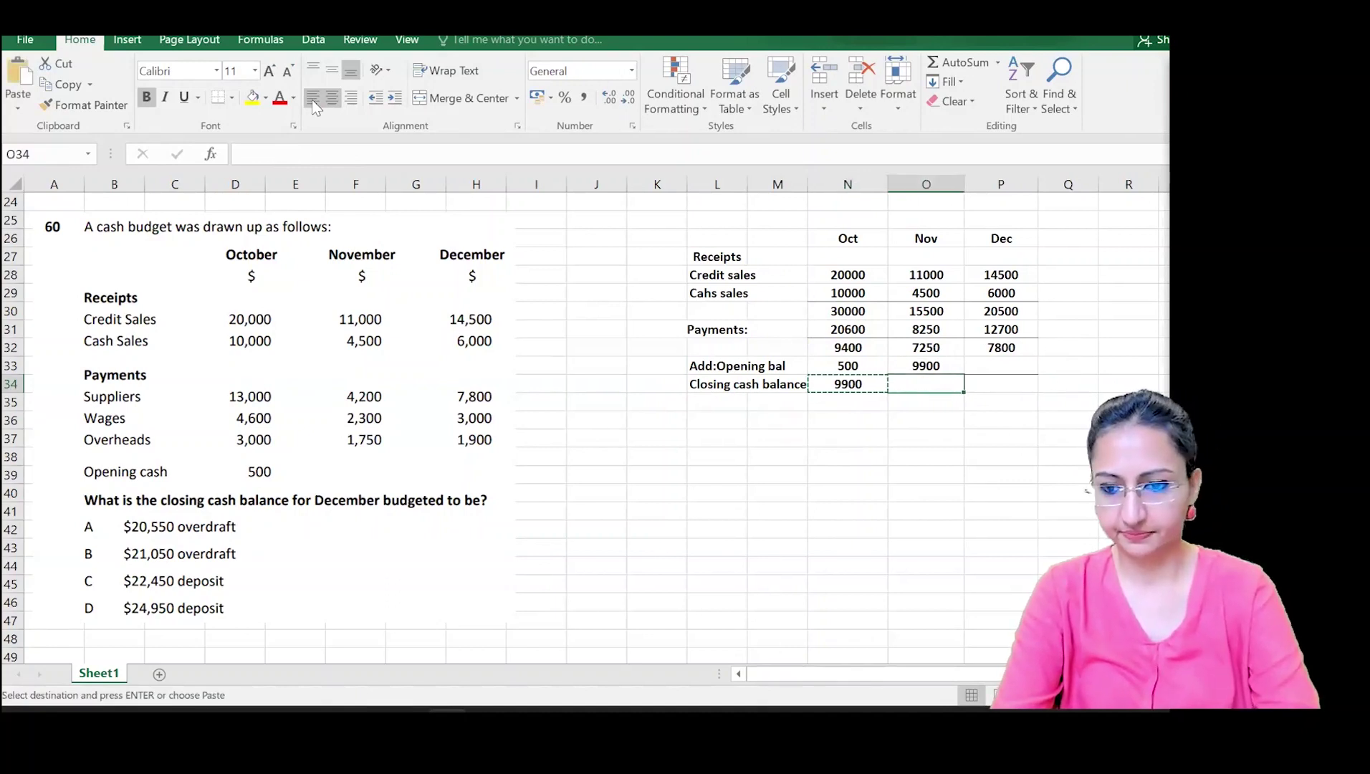
key("shift+Right")
key("Return")
- Link December's opening balance in P33 to November's closing balance in O34
key("Up")
type("=")
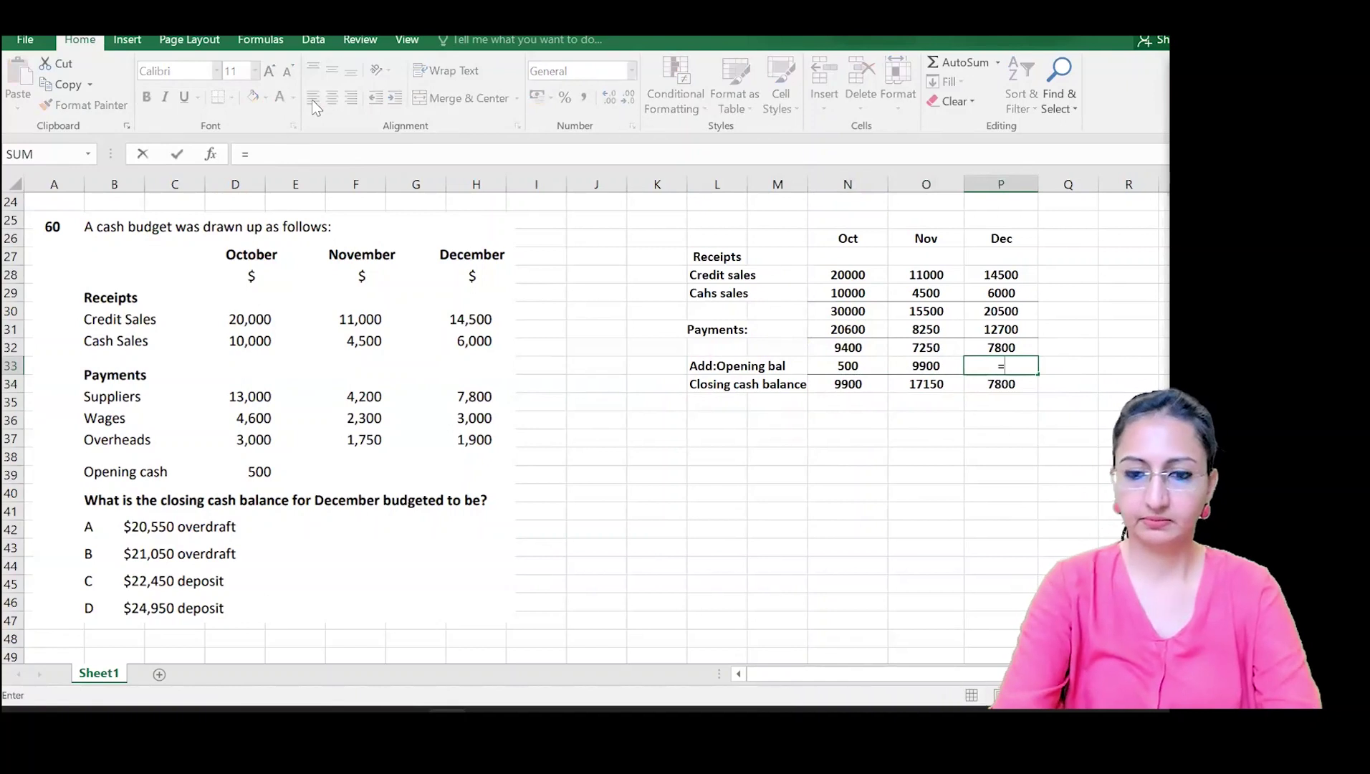
key("Left")
key("Down")
key("Return")
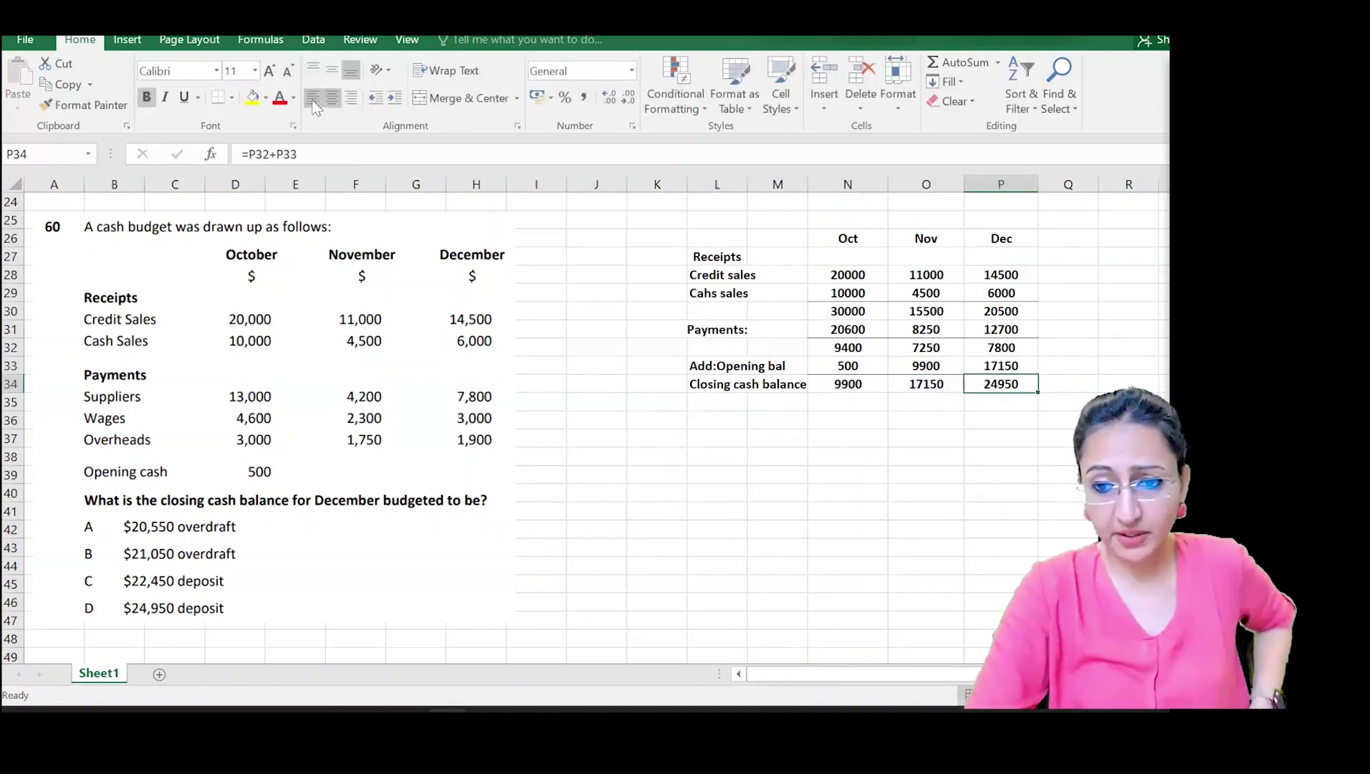